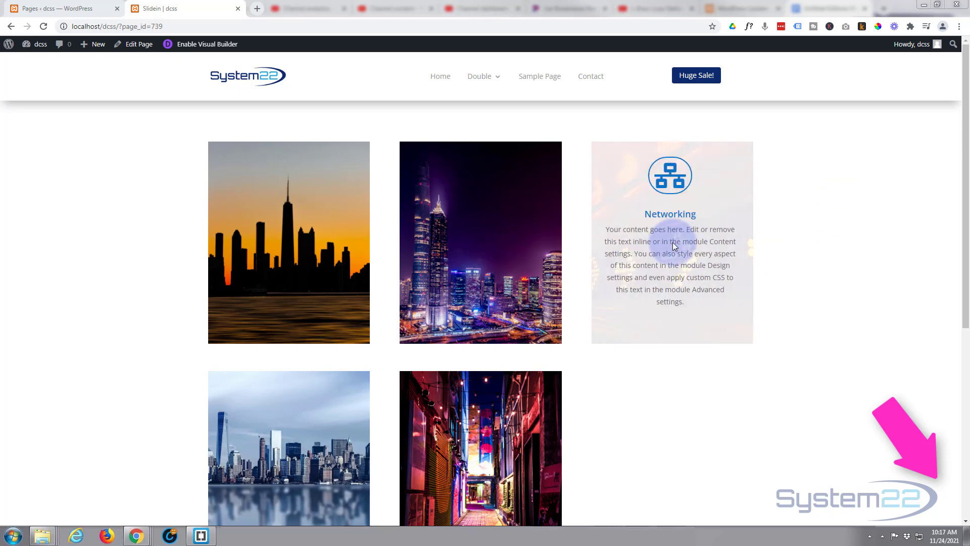
- Preview the existing Computing overlay on the alley image on the live page
mouse_move(513, 266)
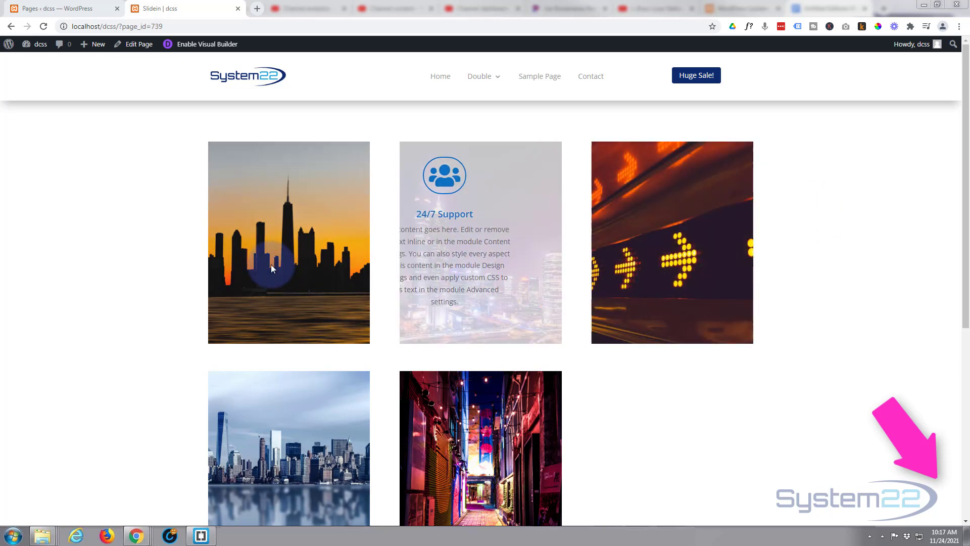
mouse_move(270, 264)
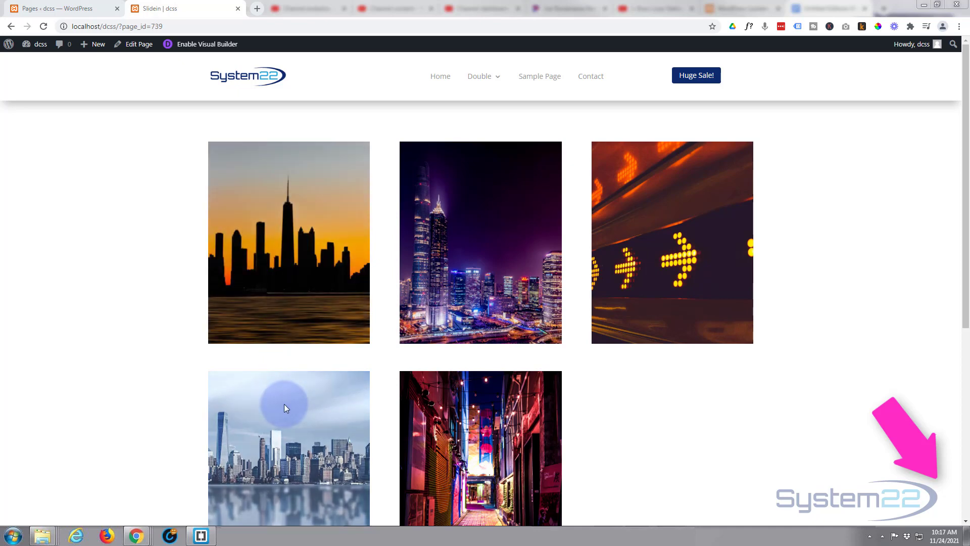
mouse_move(284, 403)
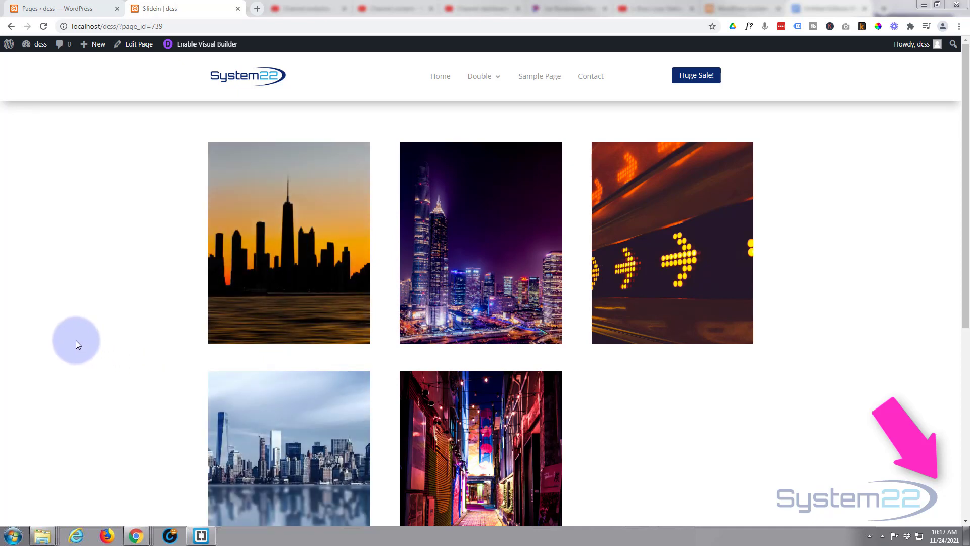
scroll(78, 337, down, 2)
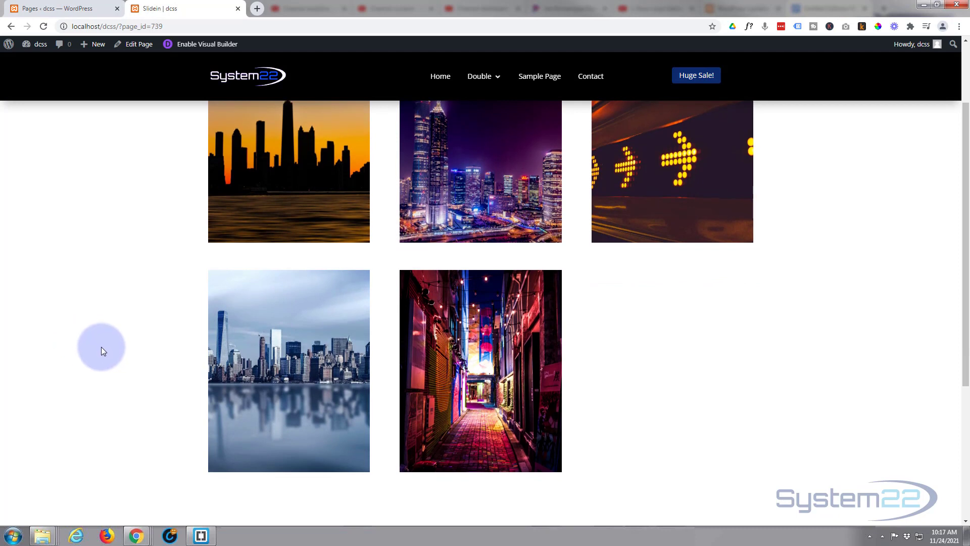
mouse_move(264, 368)
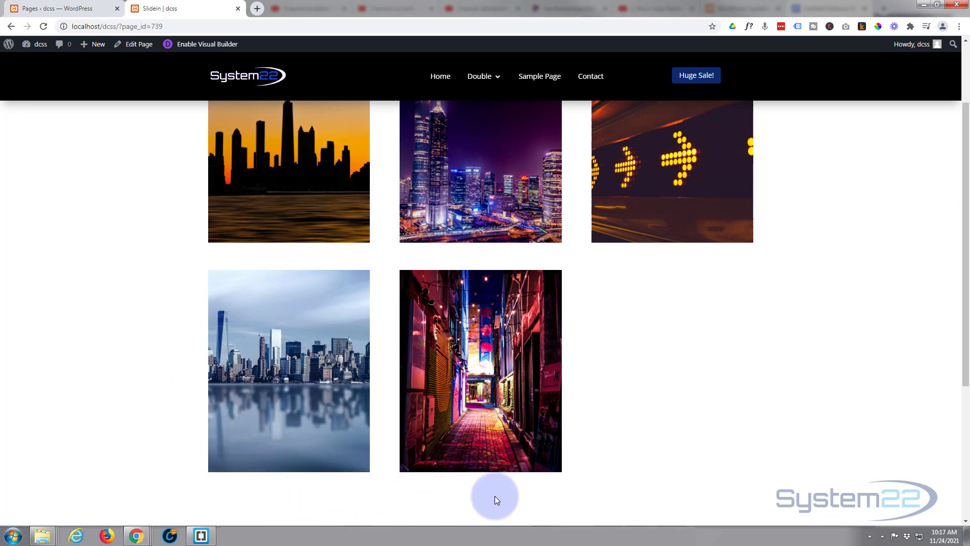
mouse_move(465, 404)
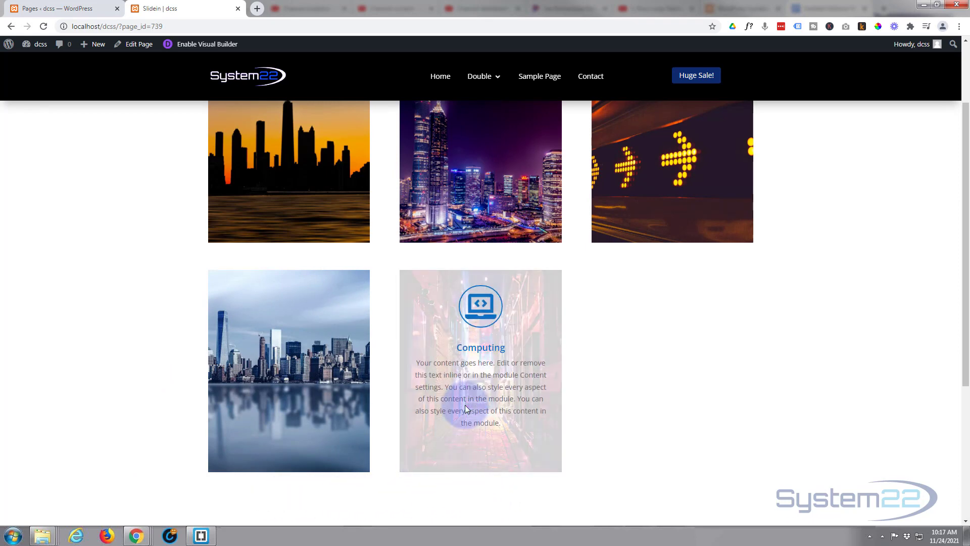
mouse_move(459, 430)
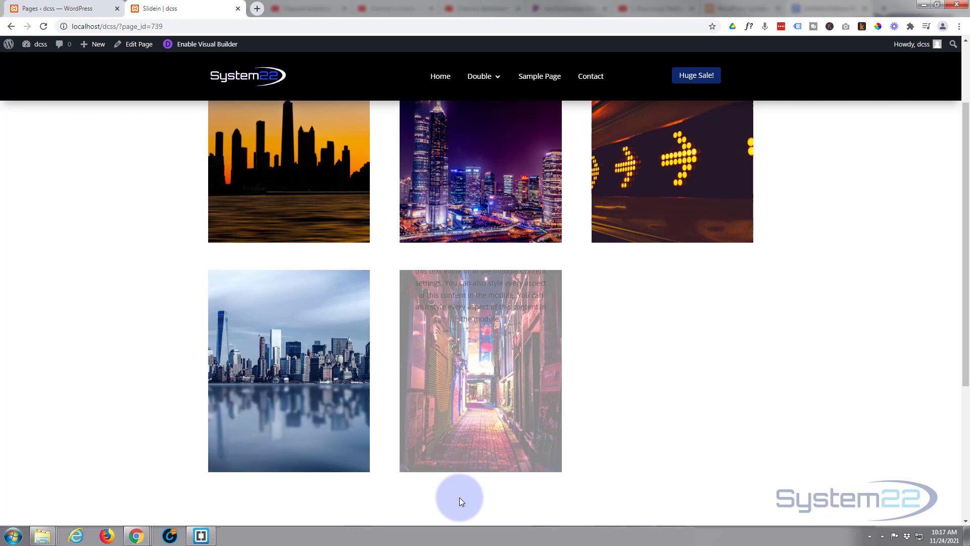
click(456, 439)
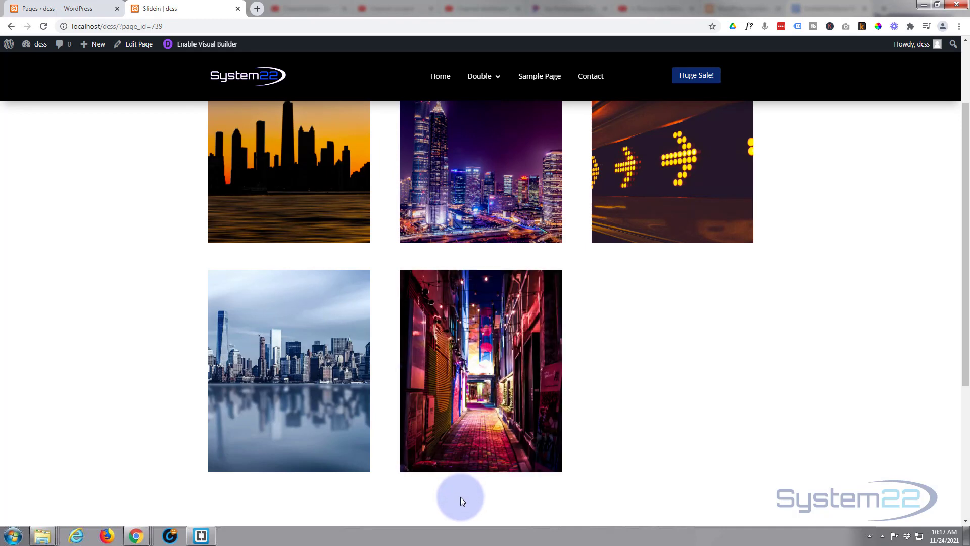
click(458, 441)
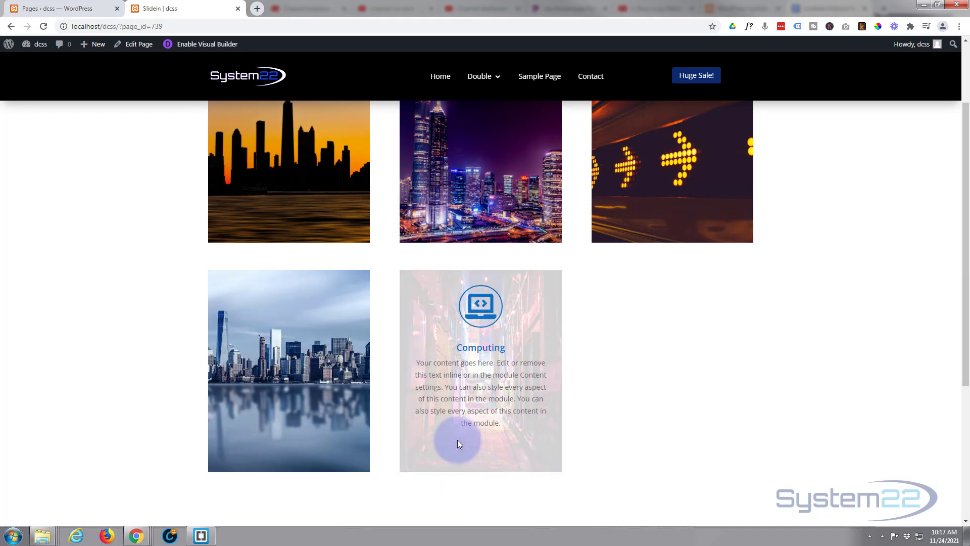
- Enable the Visual Builder and switch the page to Wireframe view
click(215, 44)
click(130, 191)
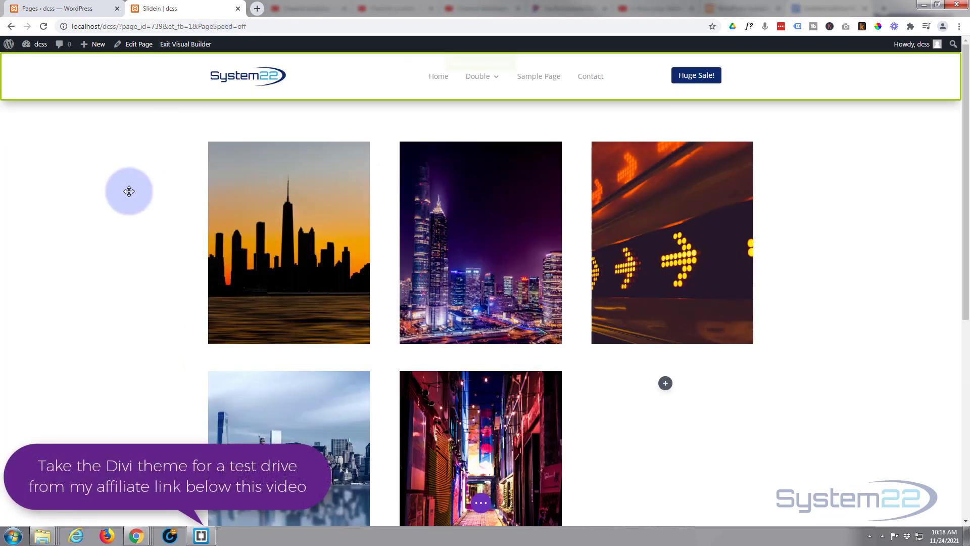
scroll(129, 191, down, 2)
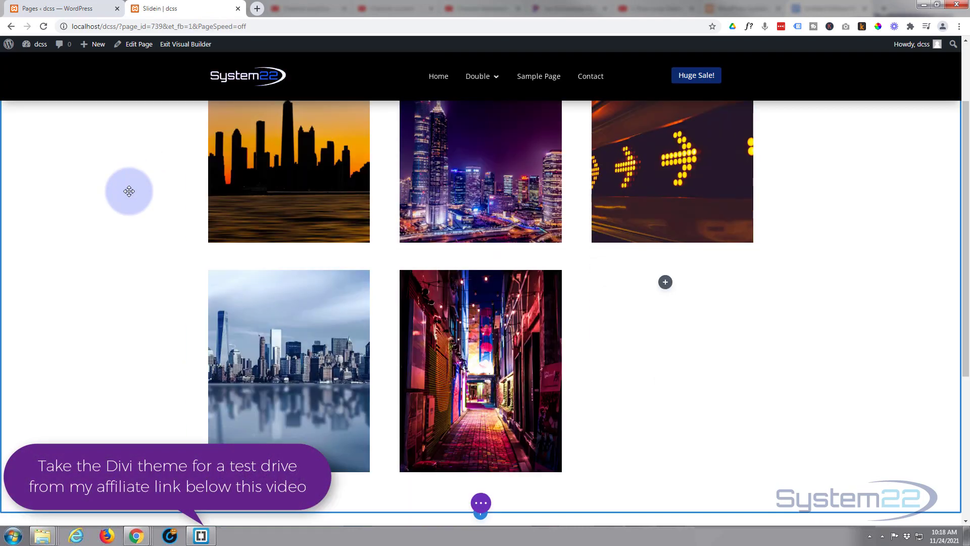
scroll(129, 191, down, 1)
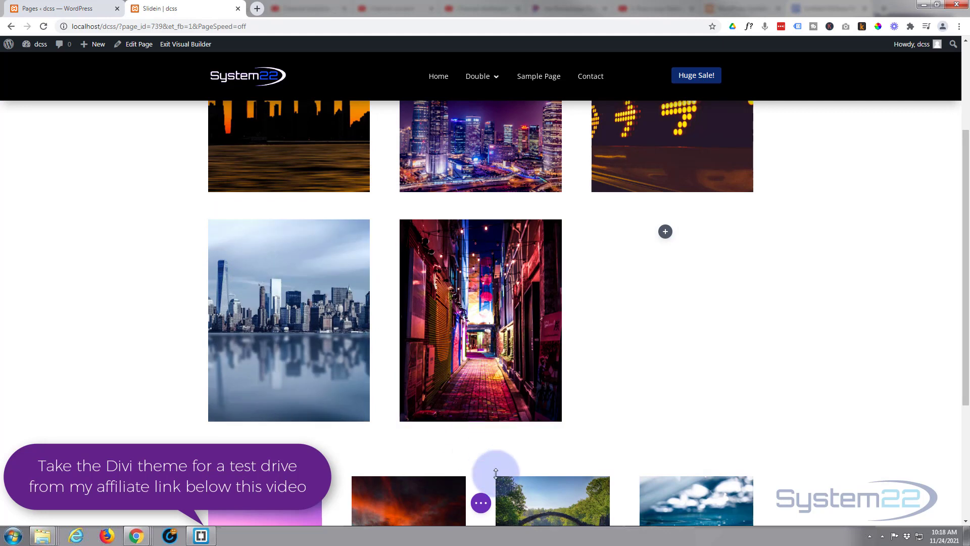
click(481, 503)
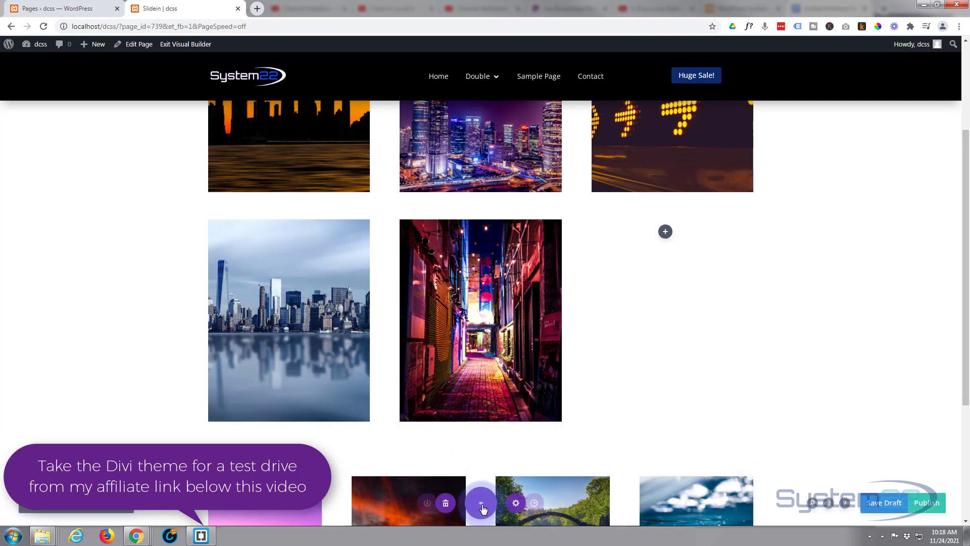
click(42, 509)
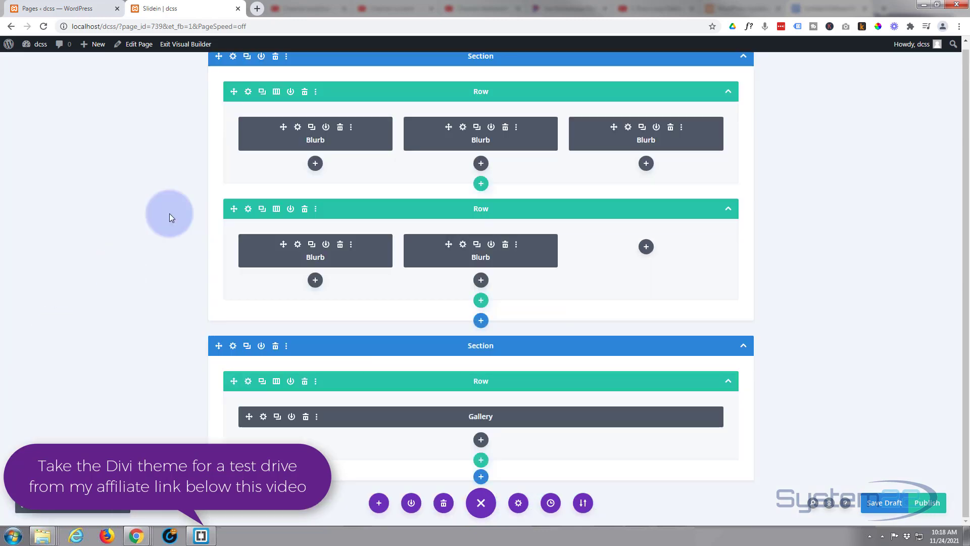
- Delete the second row's second blurb and put copies of the first blurb in columns two and three
click(505, 245)
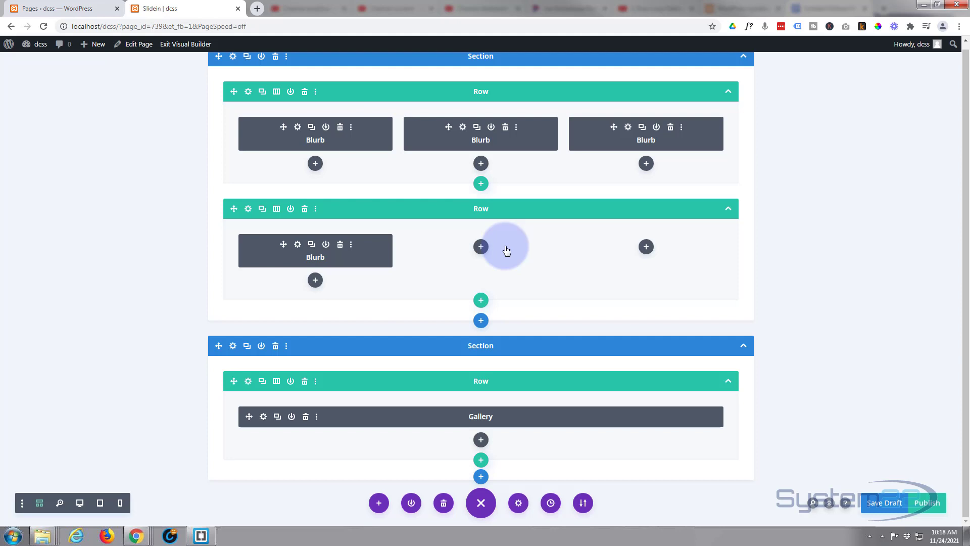
click(312, 245)
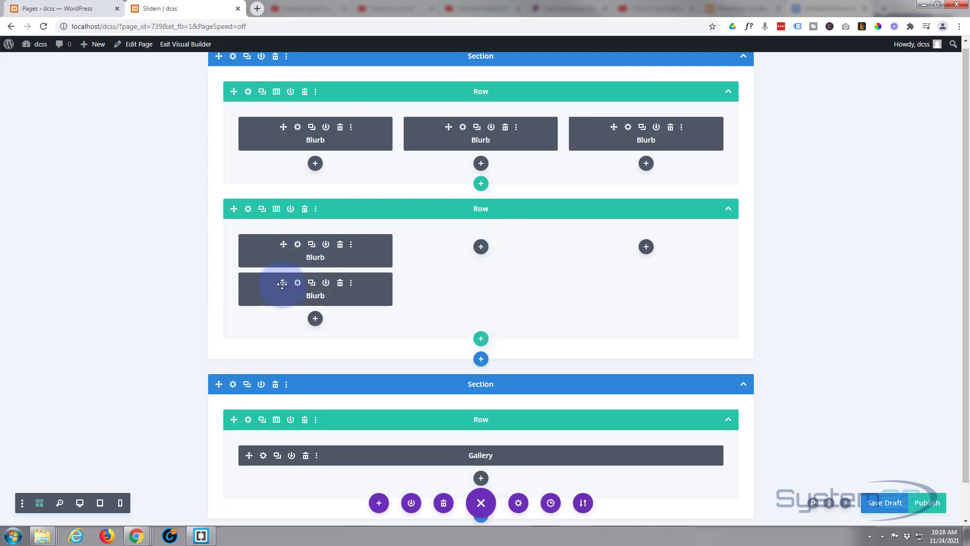
drag(282, 284, 465, 254)
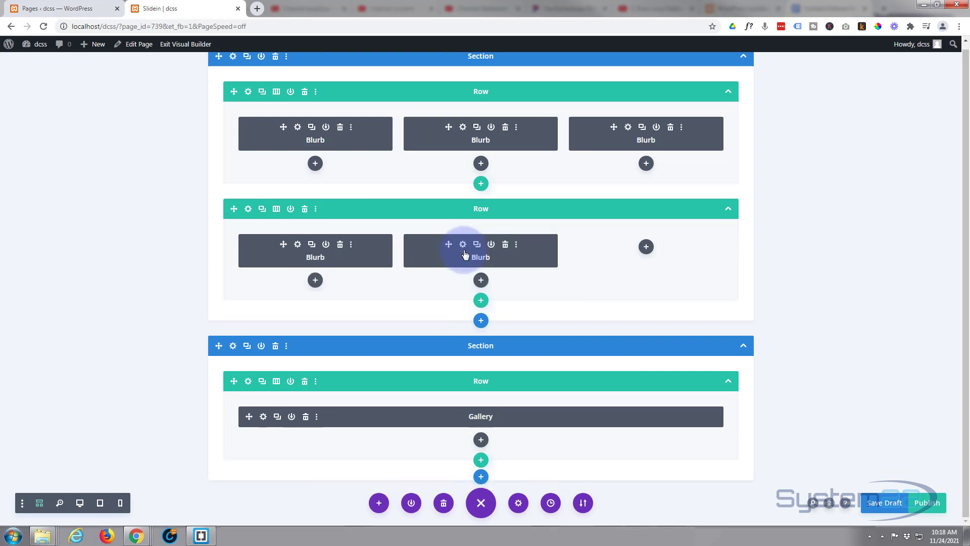
click(477, 245)
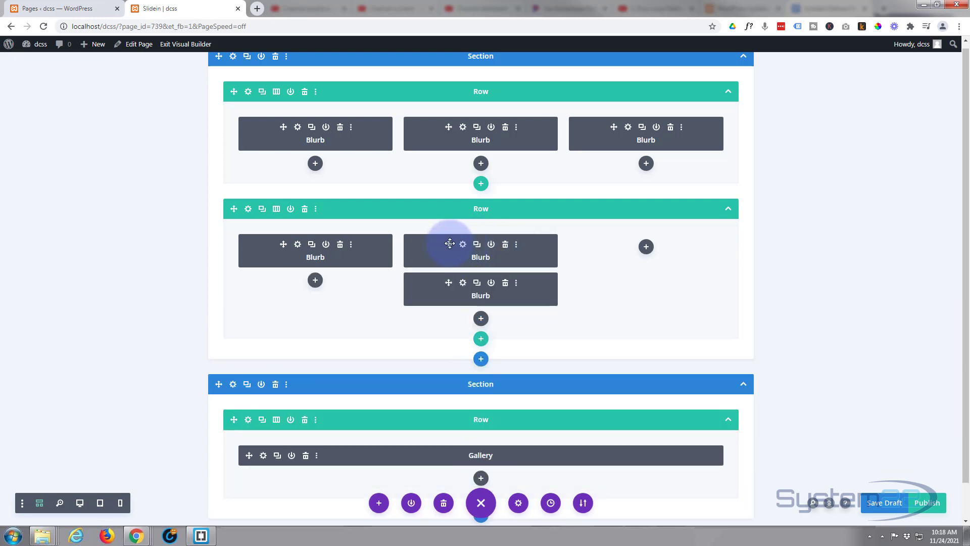
drag(521, 244, 641, 251)
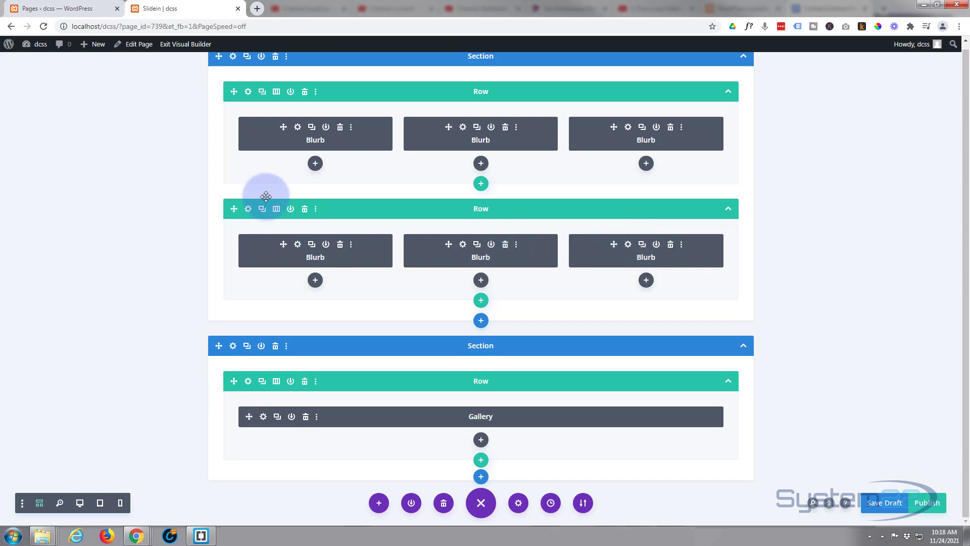
- Under the second row's Advanced > Visibility, make Horizontal and Vertical Overflow Hidden and save
click(248, 210)
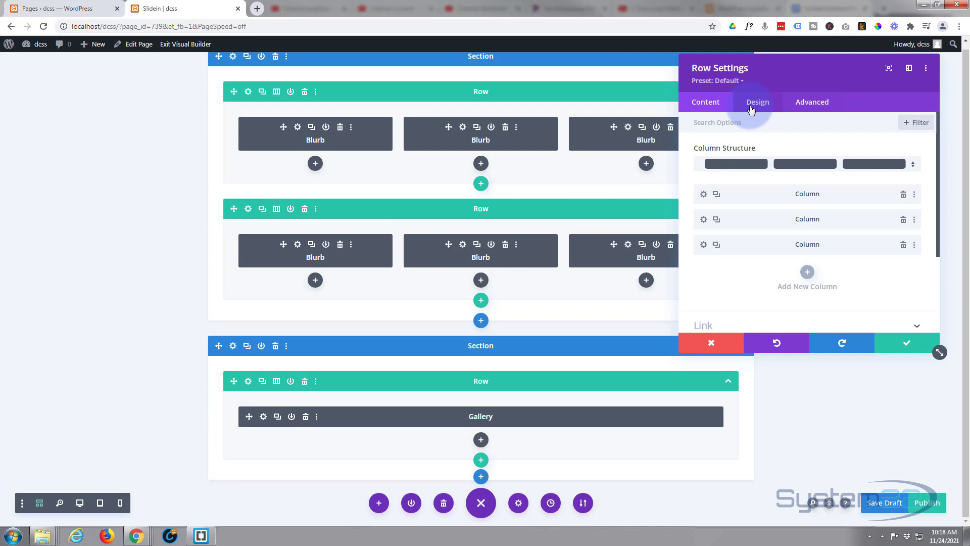
click(817, 108)
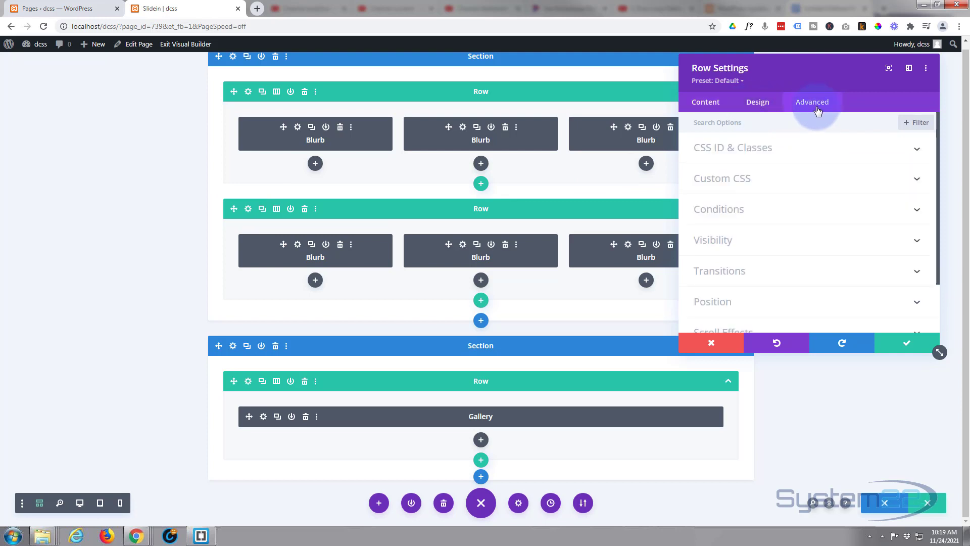
click(769, 241)
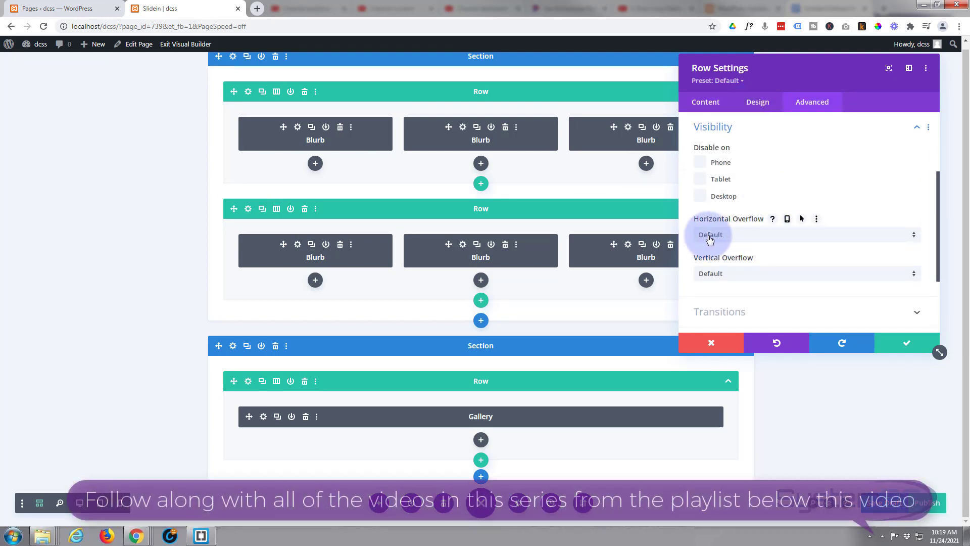
click(811, 236)
click(746, 296)
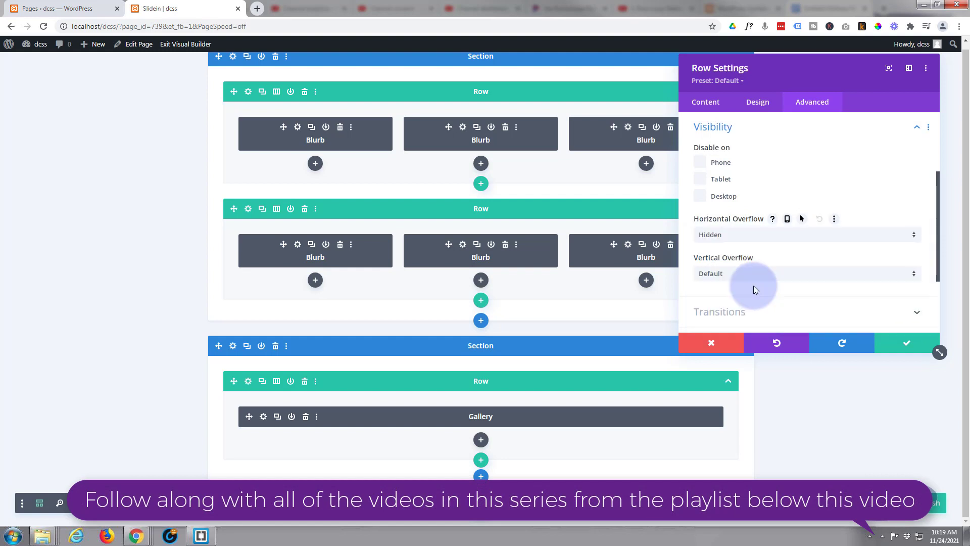
click(758, 275)
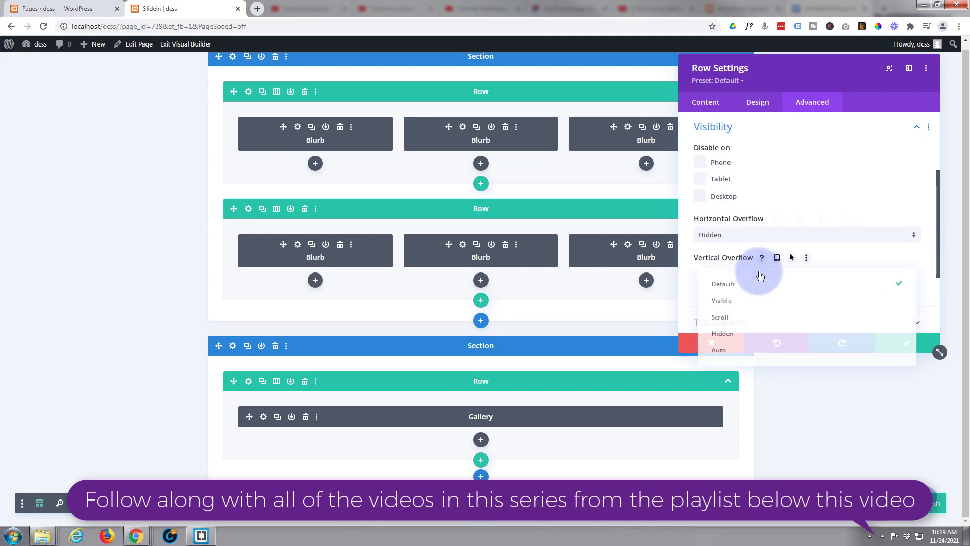
click(731, 338)
click(897, 345)
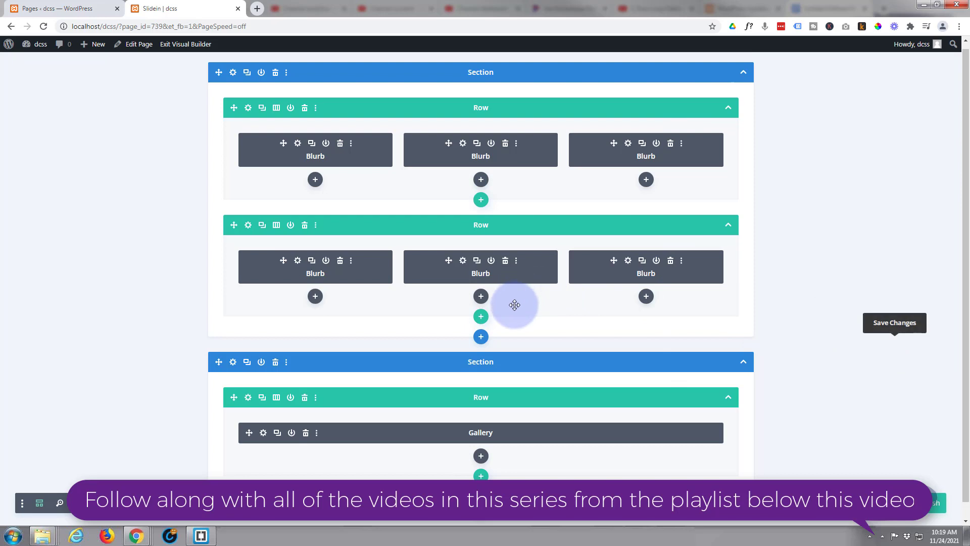
- Open the middle Computing blurb's Design > Spacing options in the desktop preview
click(462, 261)
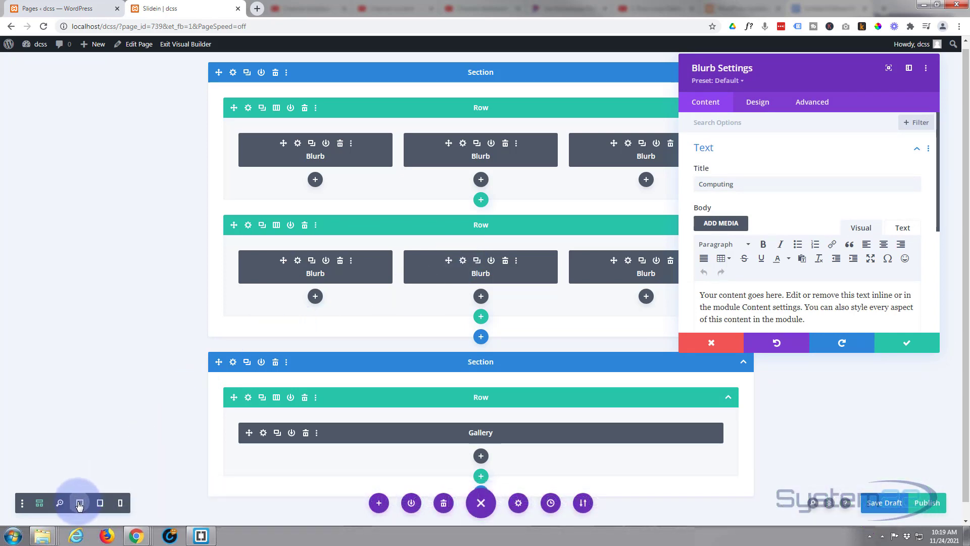
click(79, 503)
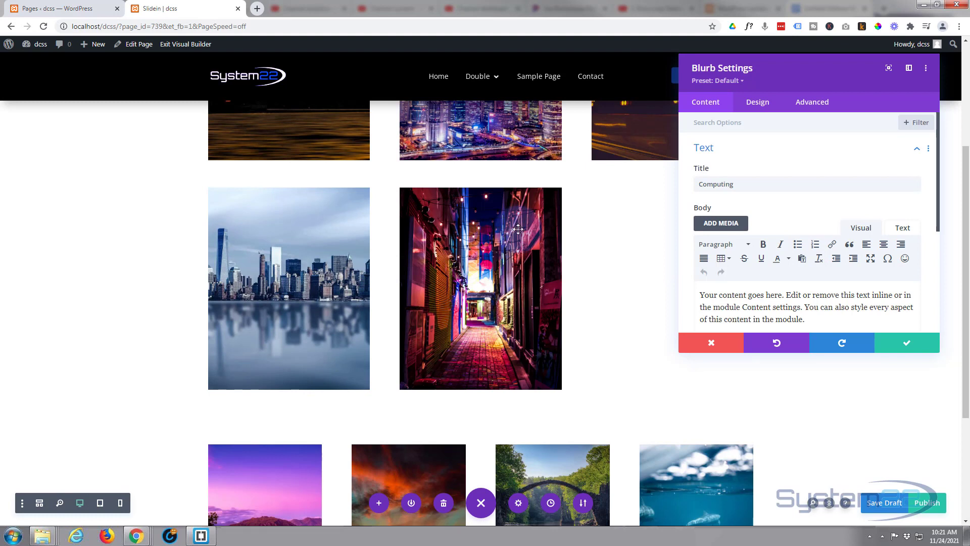
click(764, 111)
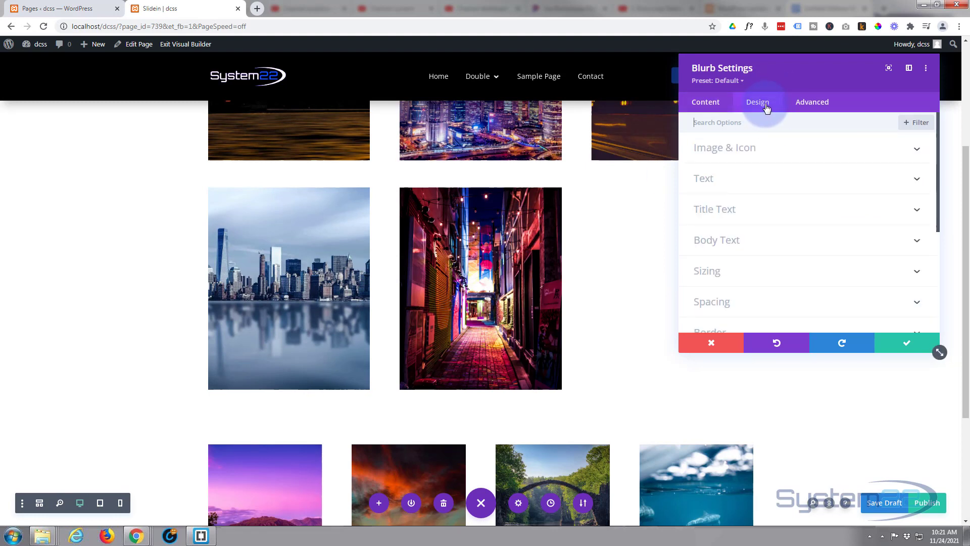
scroll(769, 251, down, 1)
click(768, 251)
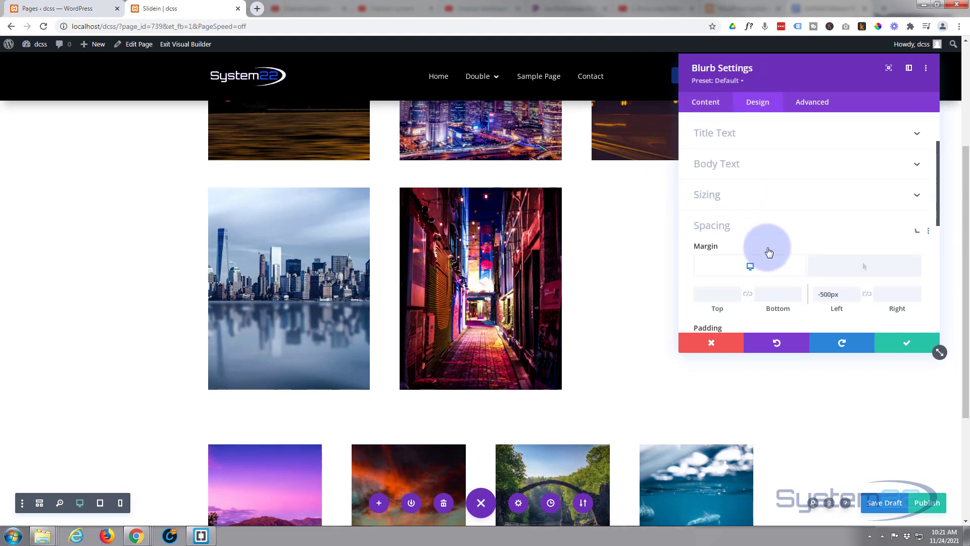
scroll(766, 253, down, 2)
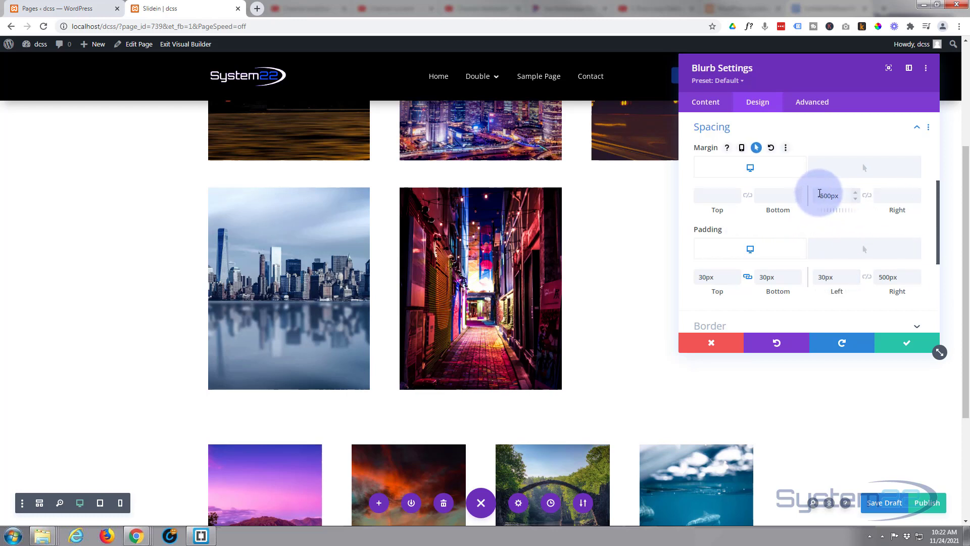
- Clear the blurb's left margin and set padding to 500px left and 30px right
click(819, 196)
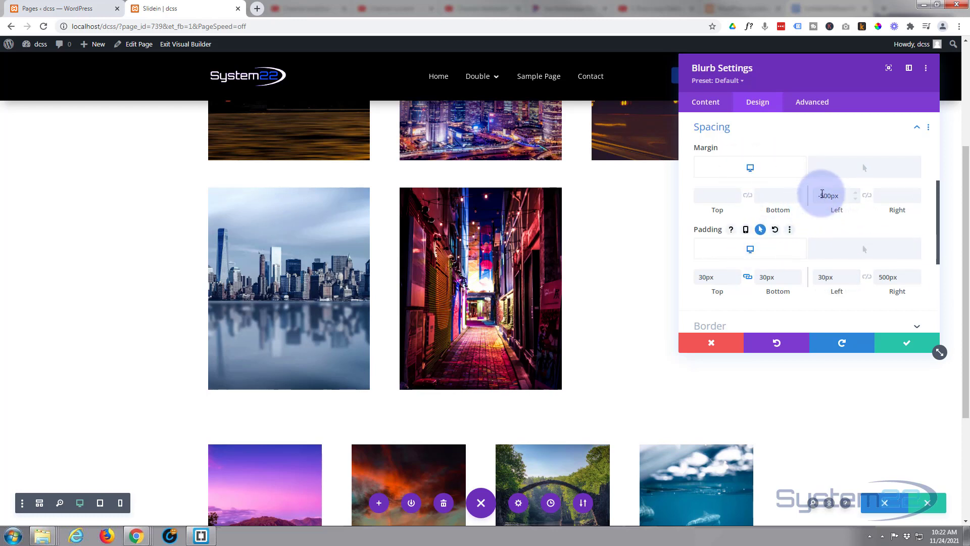
drag(818, 197, 844, 195)
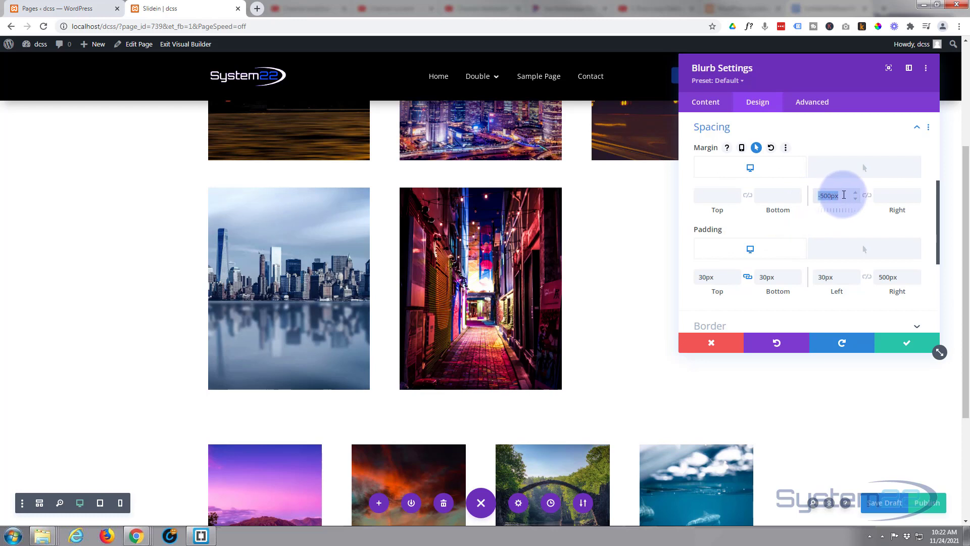
key(BackSpace)
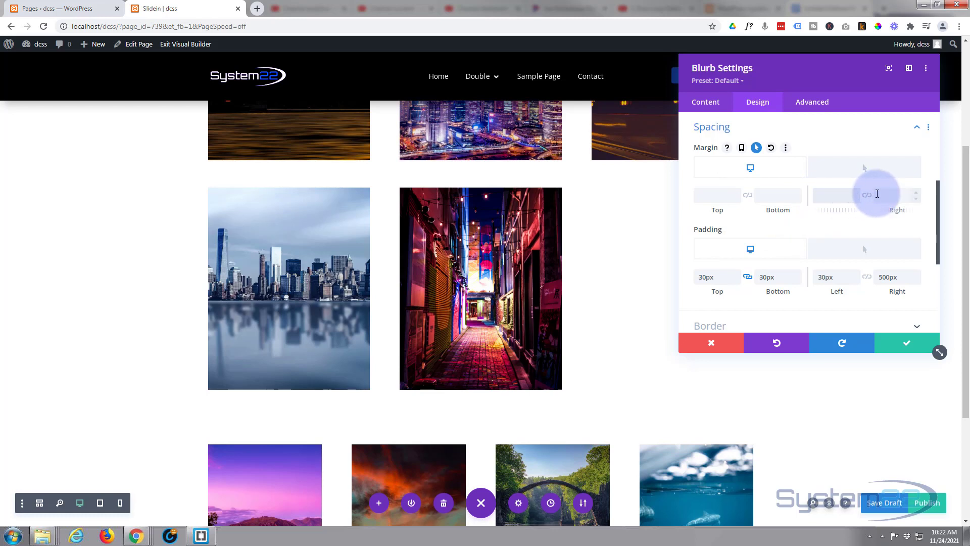
click(882, 195)
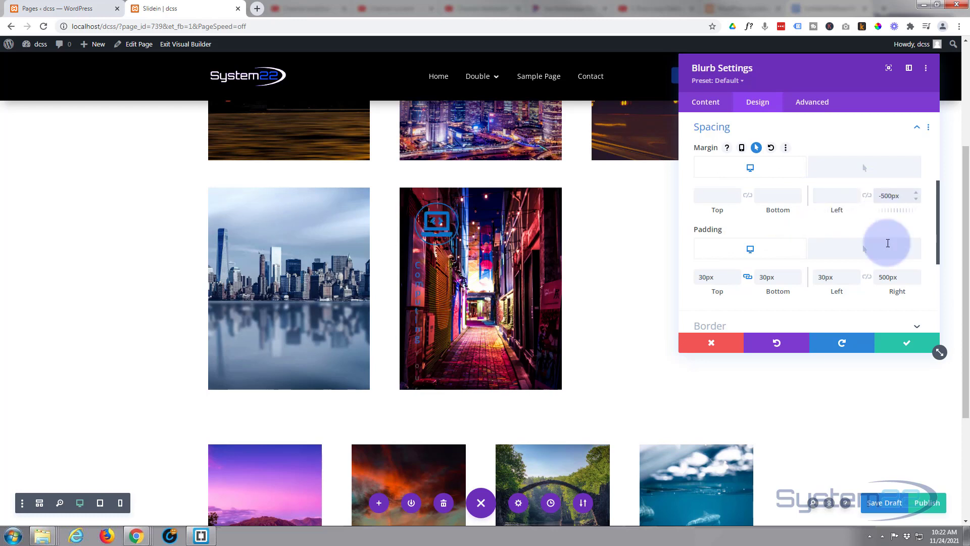
drag(879, 277, 886, 277)
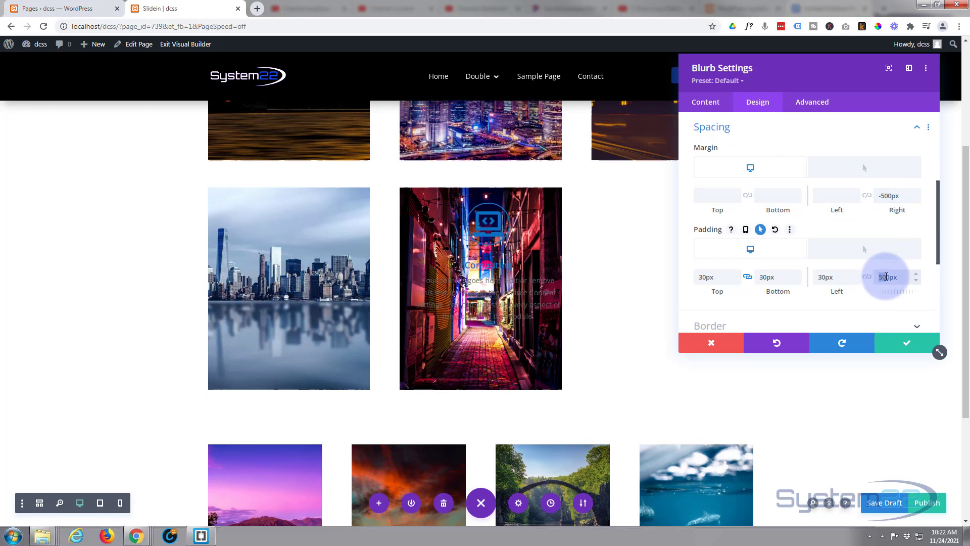
text(3)
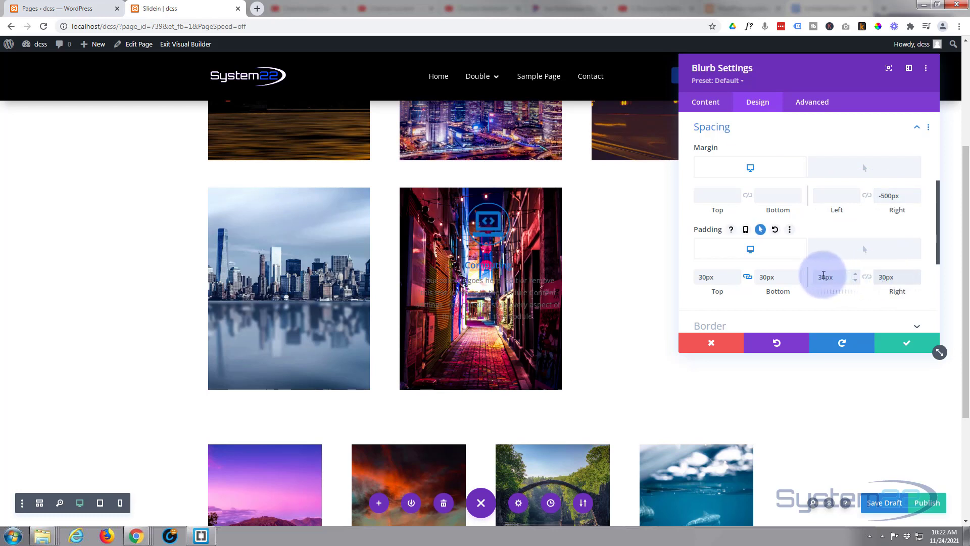
drag(817, 277, 823, 278)
text(50)
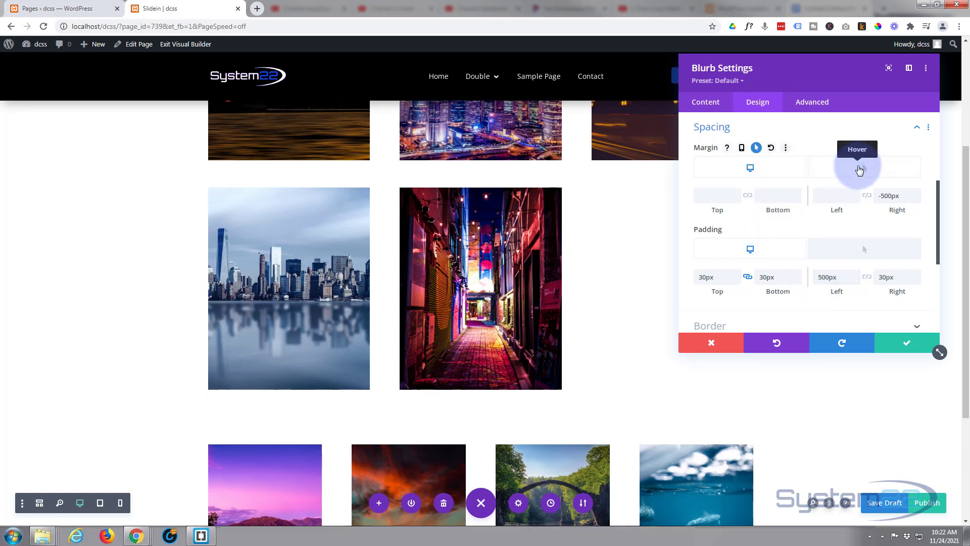
- Confirm the hover-state 0px margins and 30px padding, then save the blurb
click(859, 170)
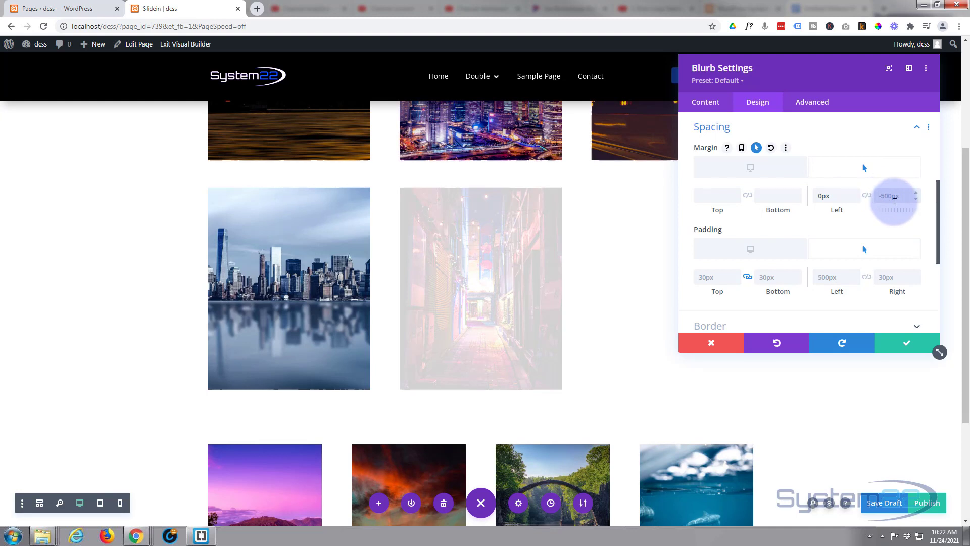
click(865, 250)
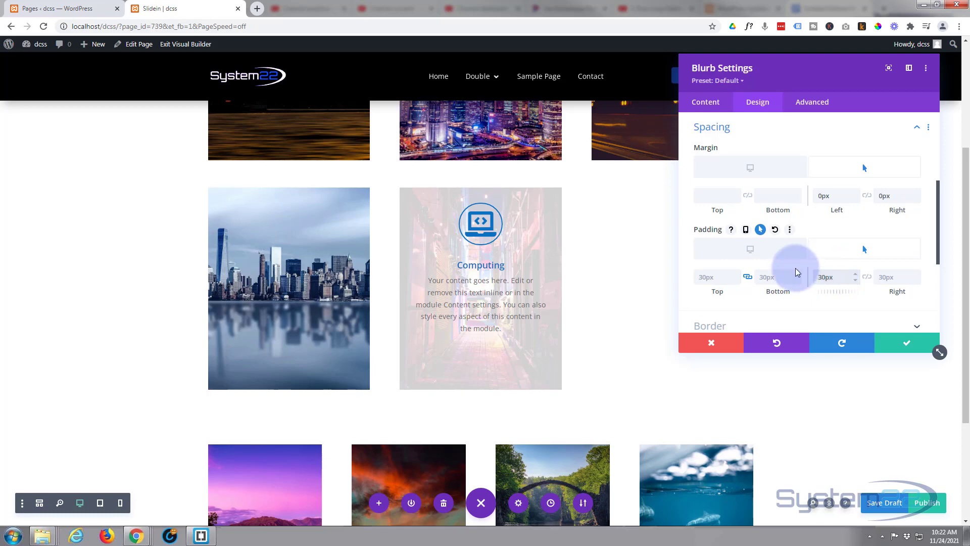
click(747, 258)
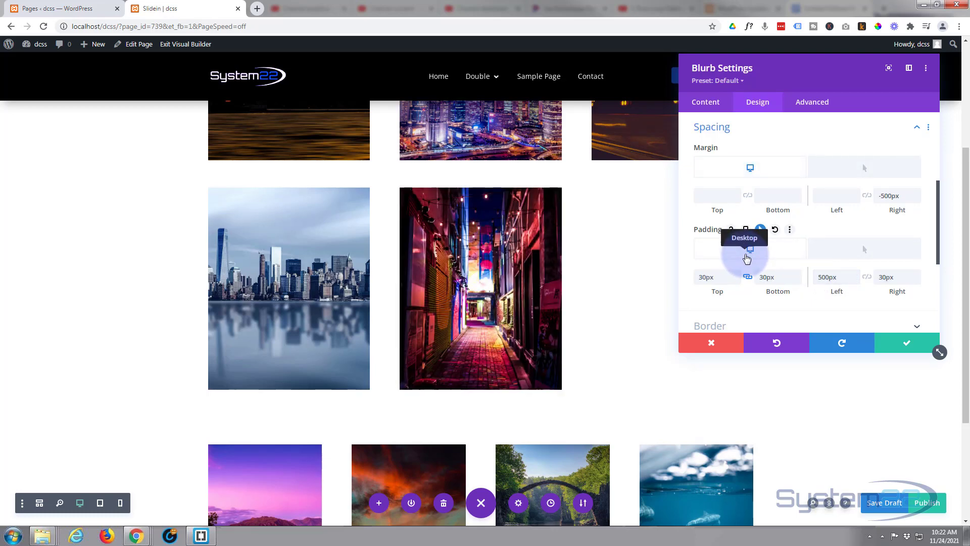
click(847, 250)
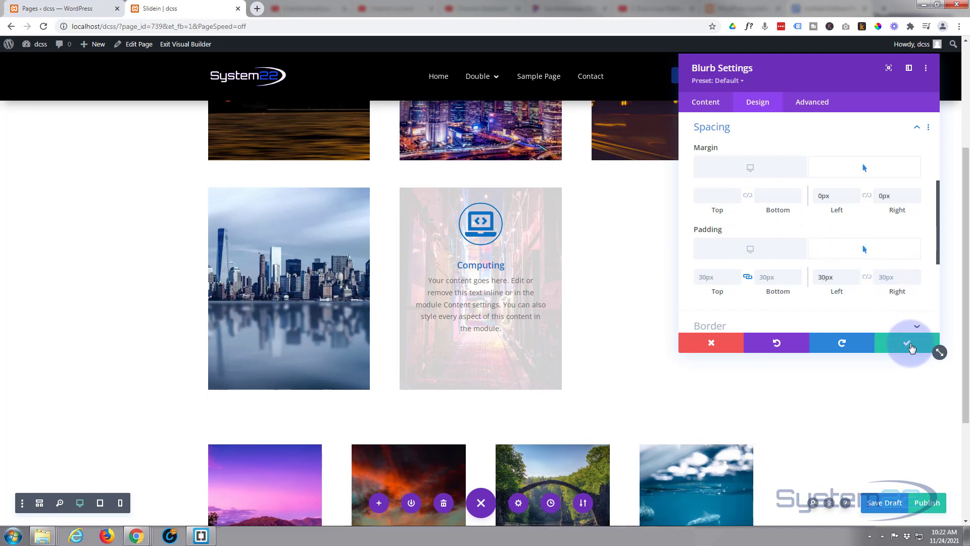
click(910, 345)
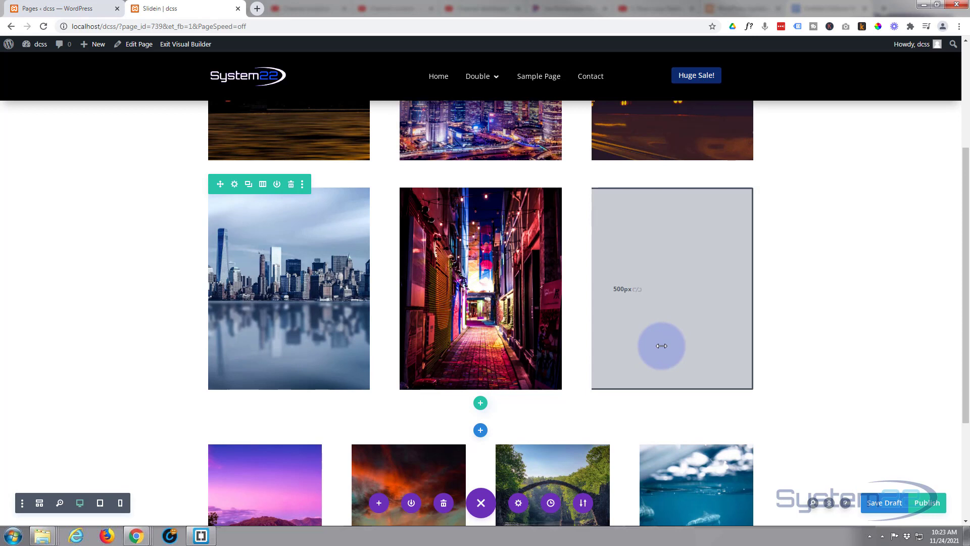
- Set the aurora photo as the third column's background image and move the settings panel to the page centre
click(235, 185)
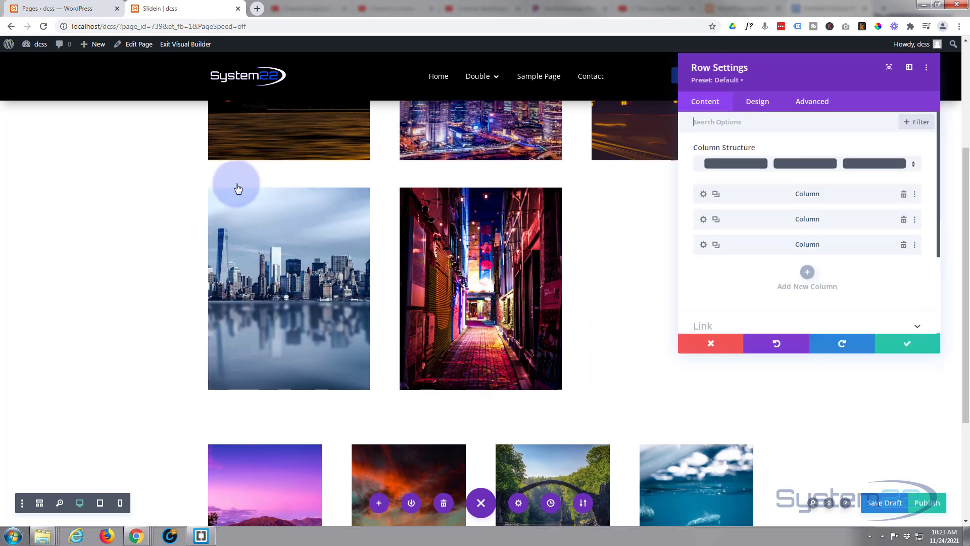
click(704, 245)
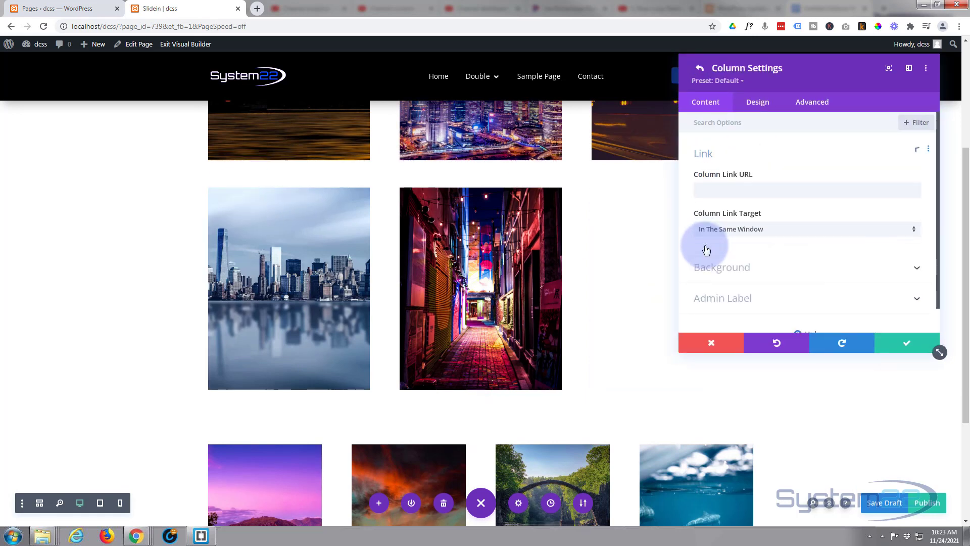
click(809, 262)
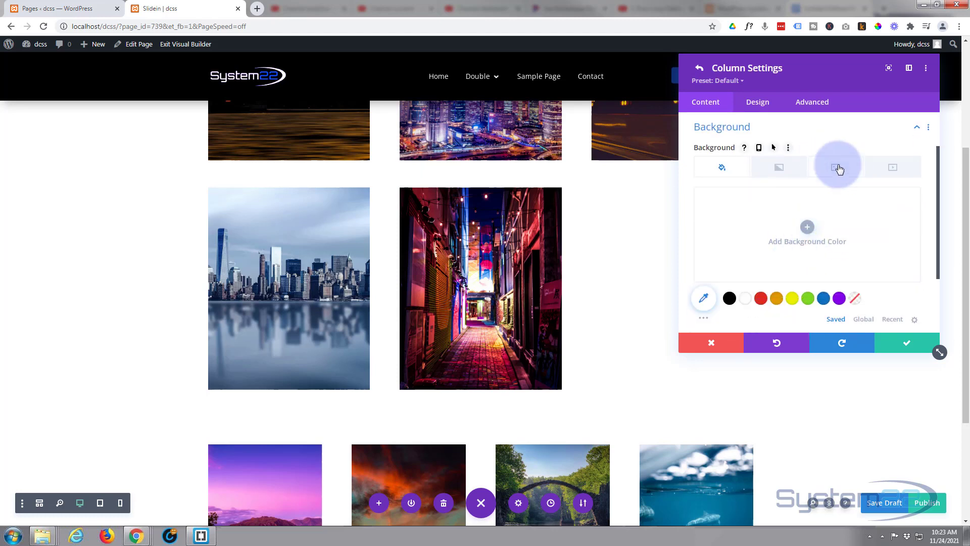
click(836, 166)
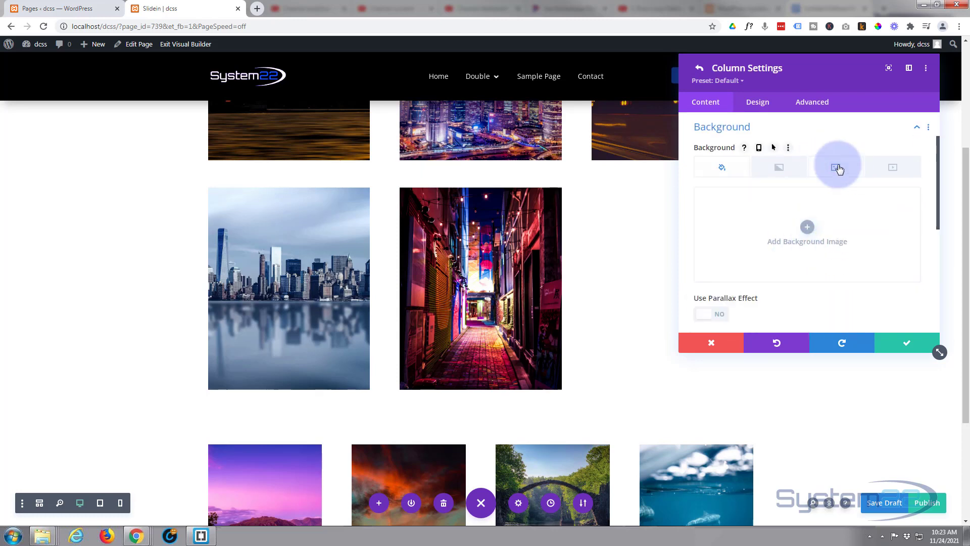
click(810, 228)
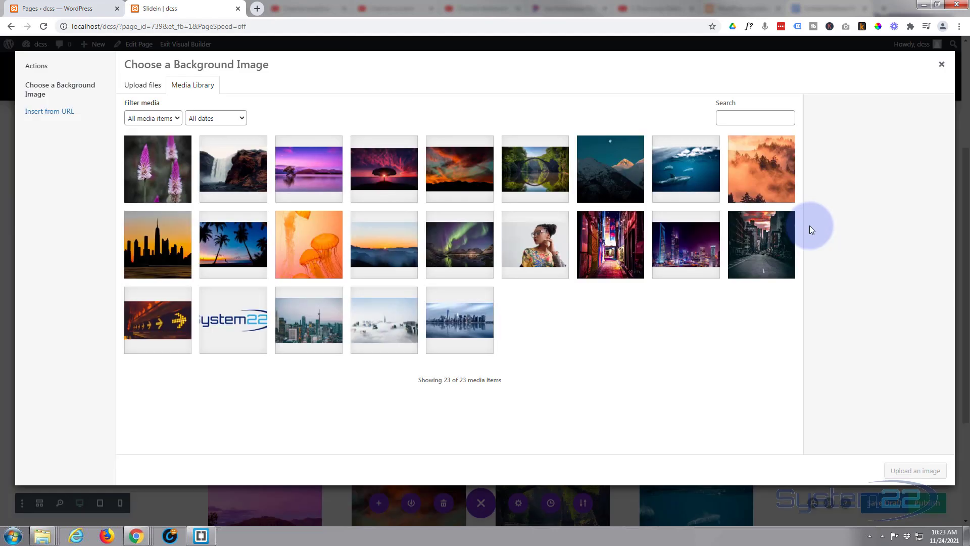
click(460, 244)
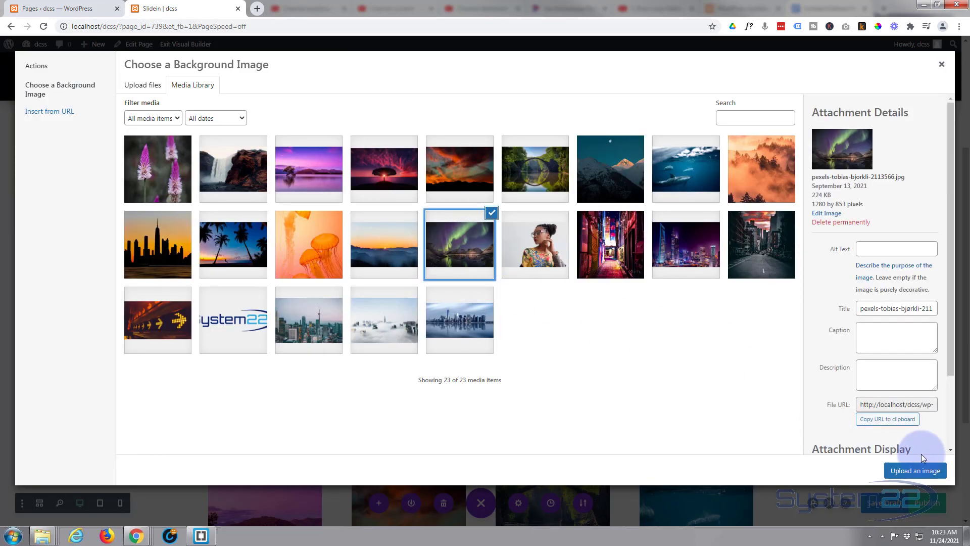
click(917, 471)
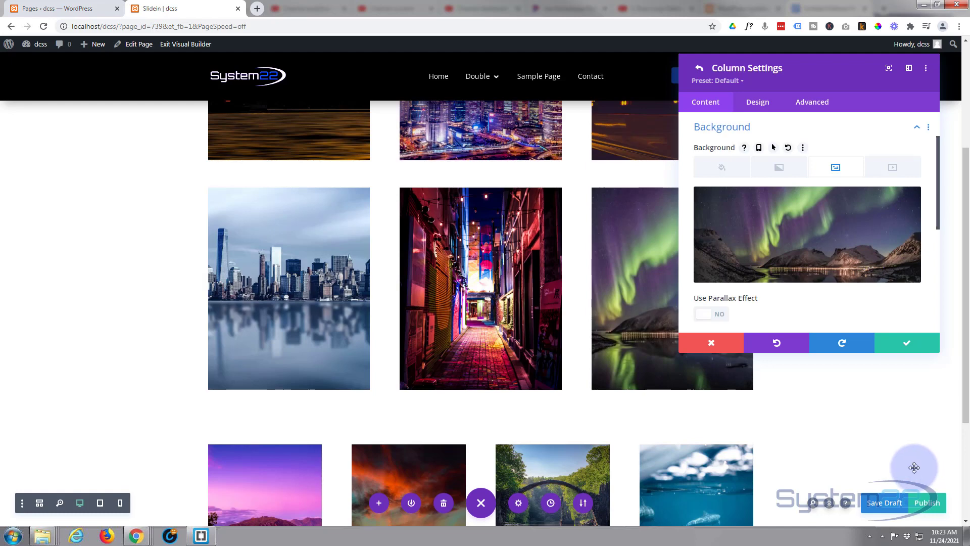
drag(733, 92, 730, 92)
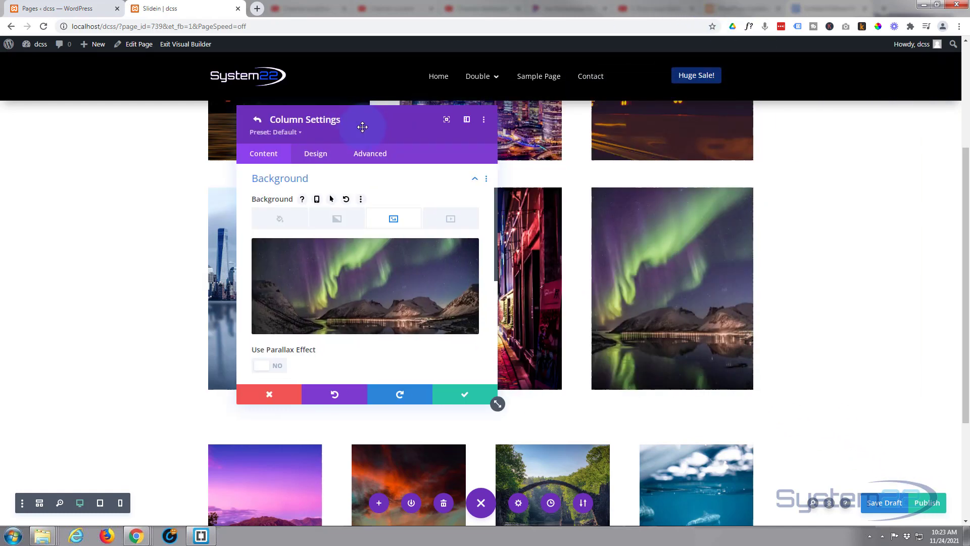
drag(362, 127, 395, 104)
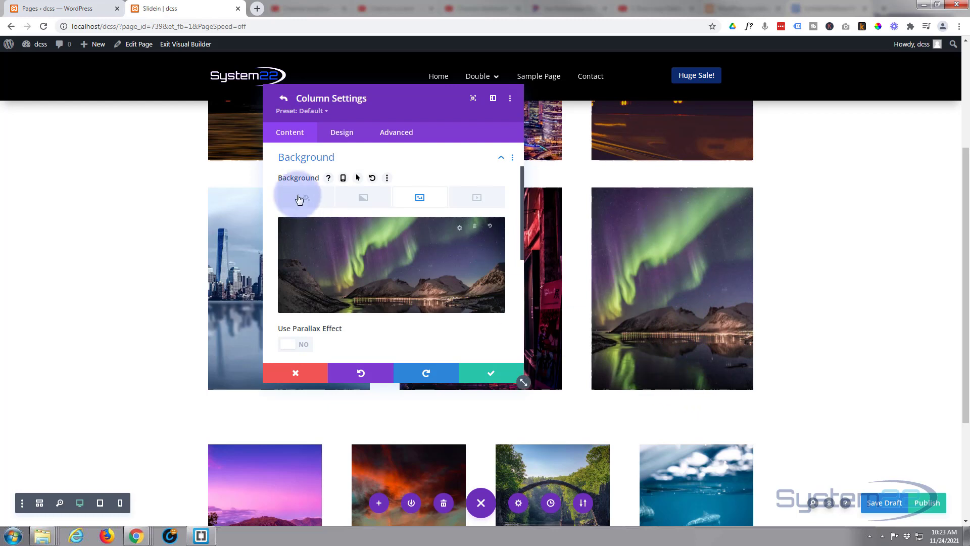
- Enter 'height:400px;' as the column's Main Element custom CSS and save the column and row settings
click(404, 136)
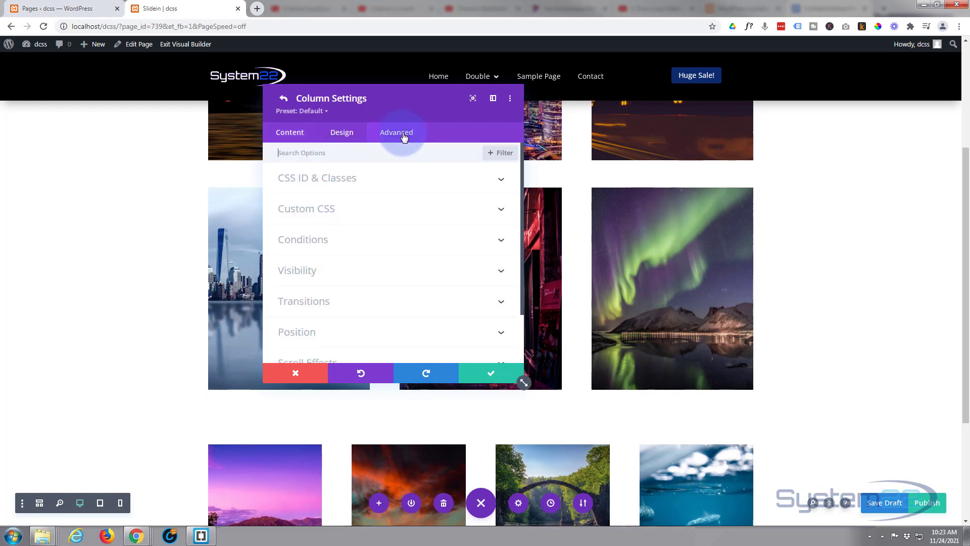
click(385, 269)
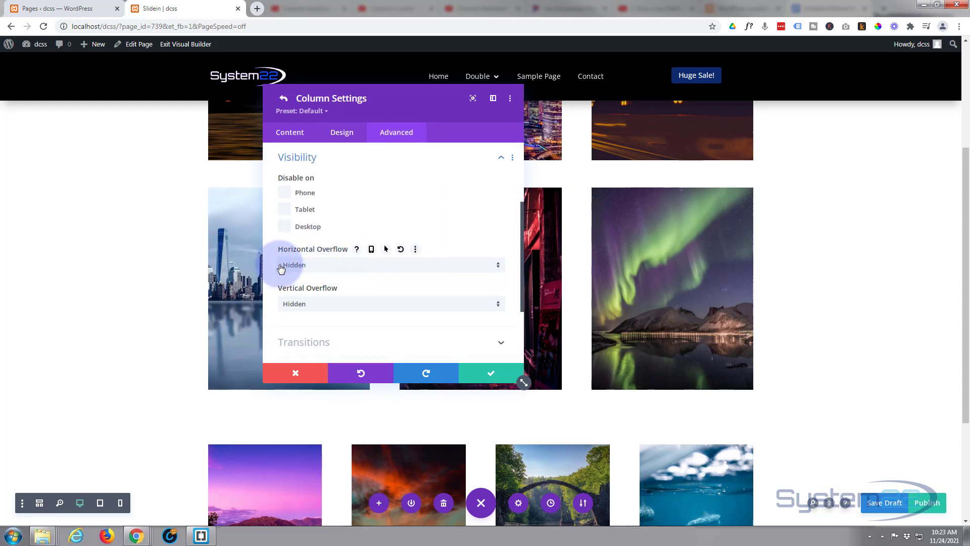
scroll(362, 289, up, 3)
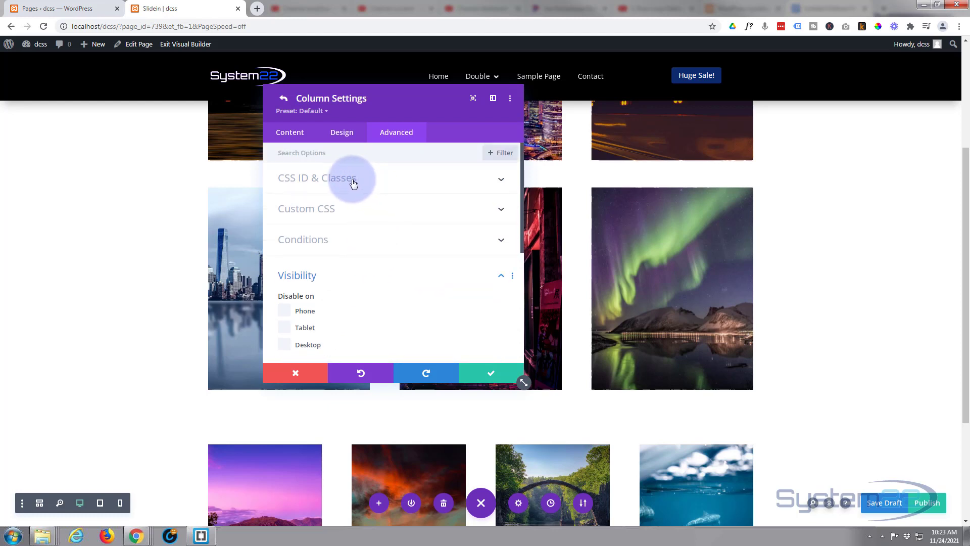
click(353, 209)
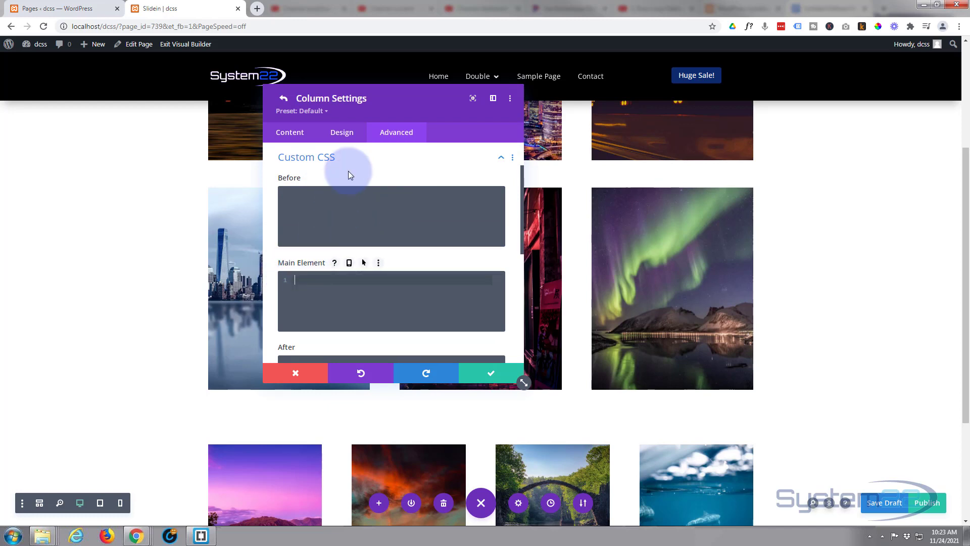
text(height)
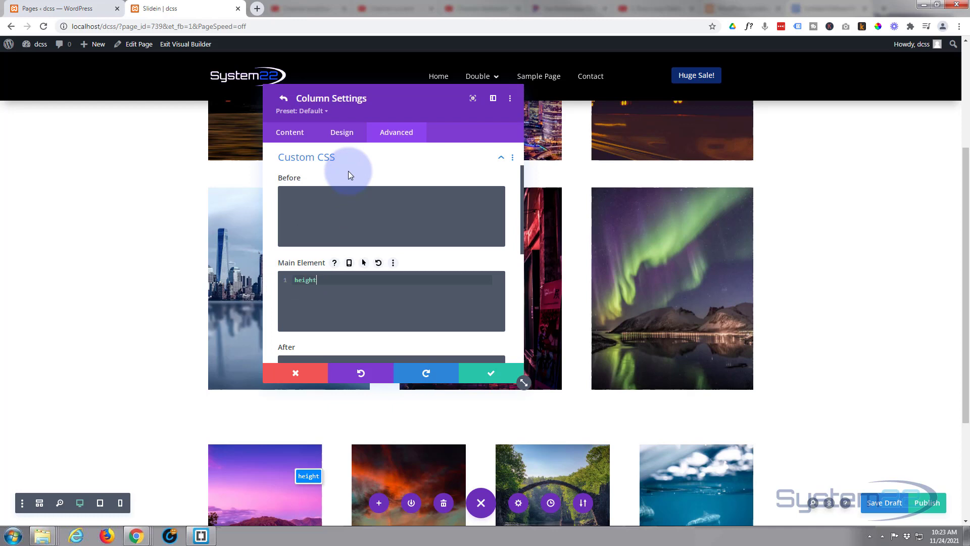
text(:)
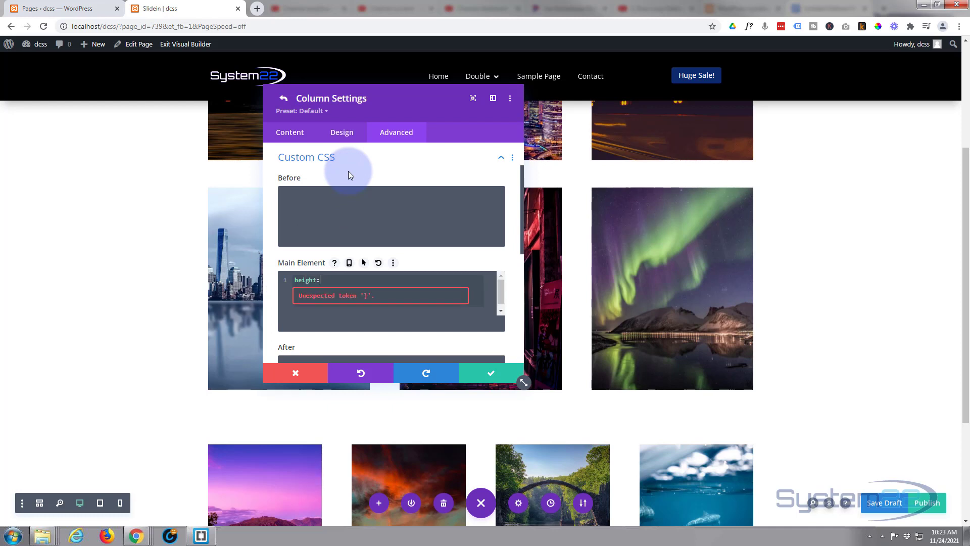
text(400px;)
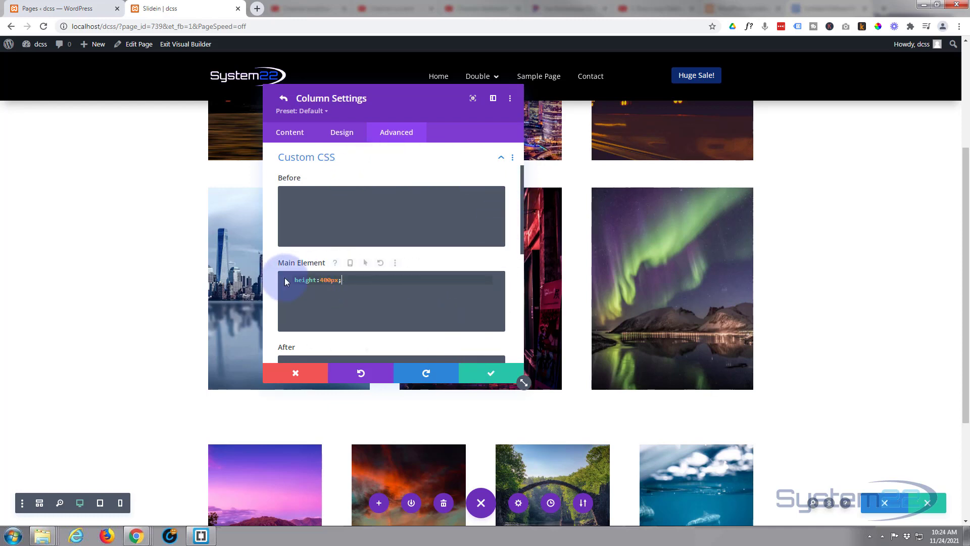
click(488, 375)
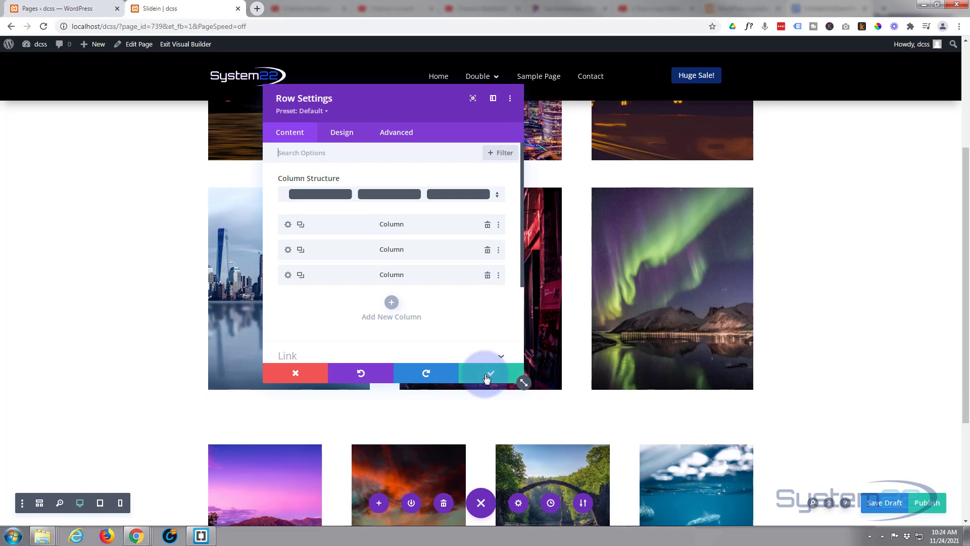
click(488, 375)
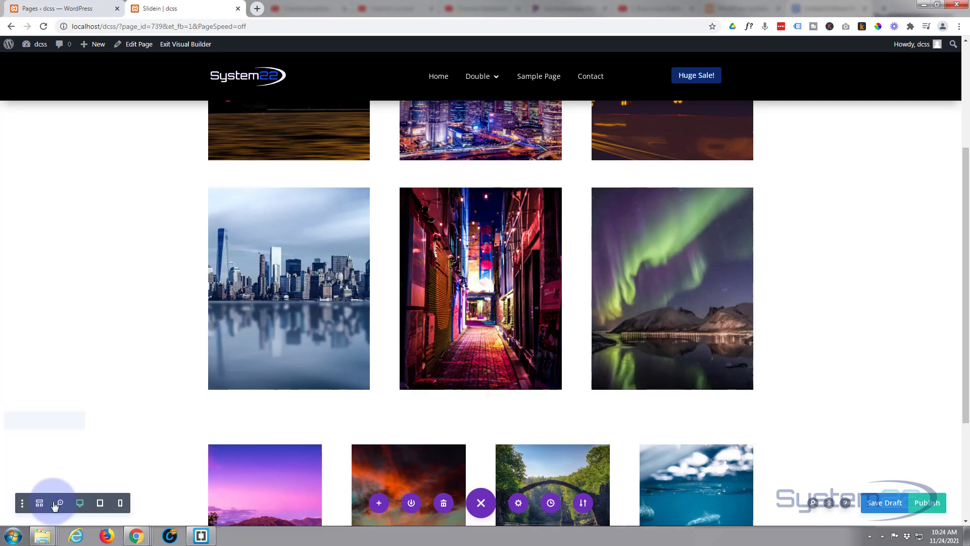
- Open the second row's third blurb settings in Wireframe view, then return to the Desktop preview
click(39, 503)
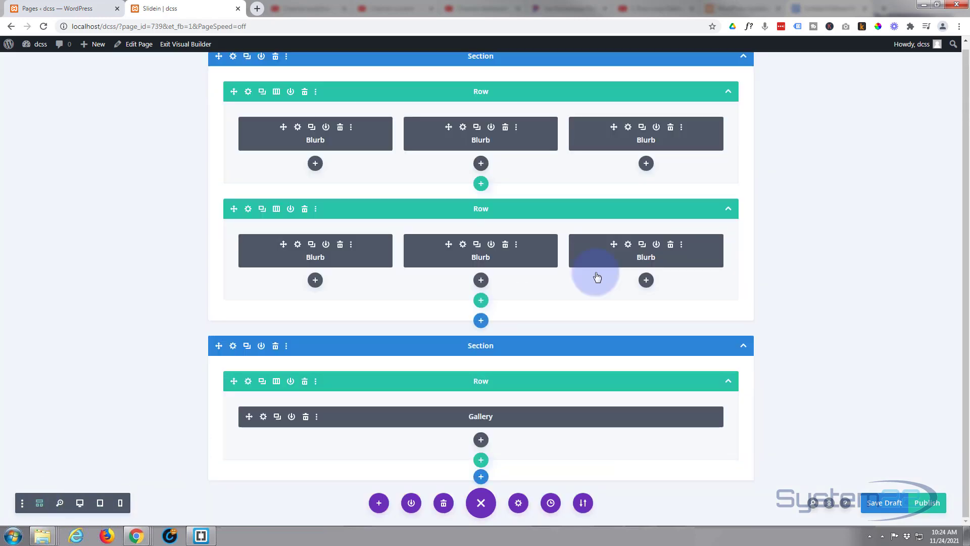
click(628, 245)
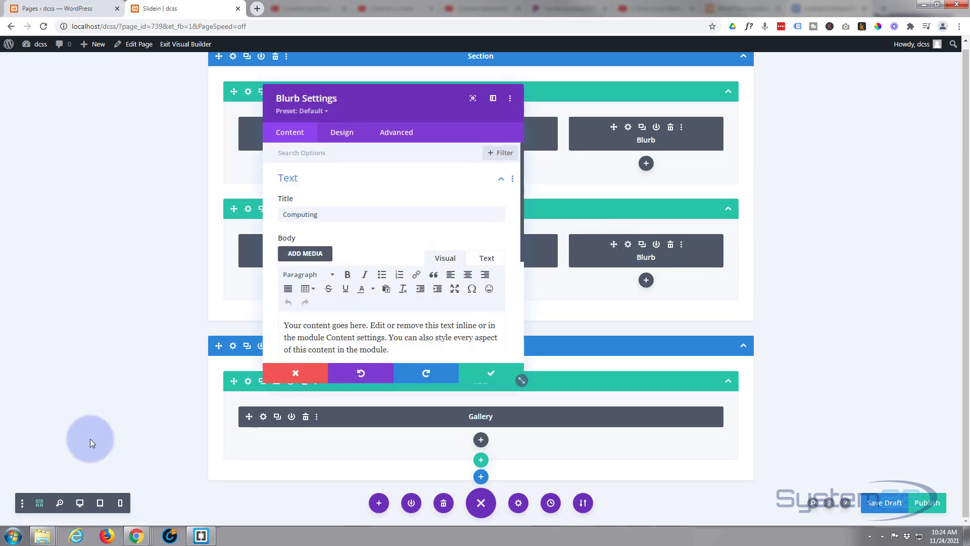
click(80, 503)
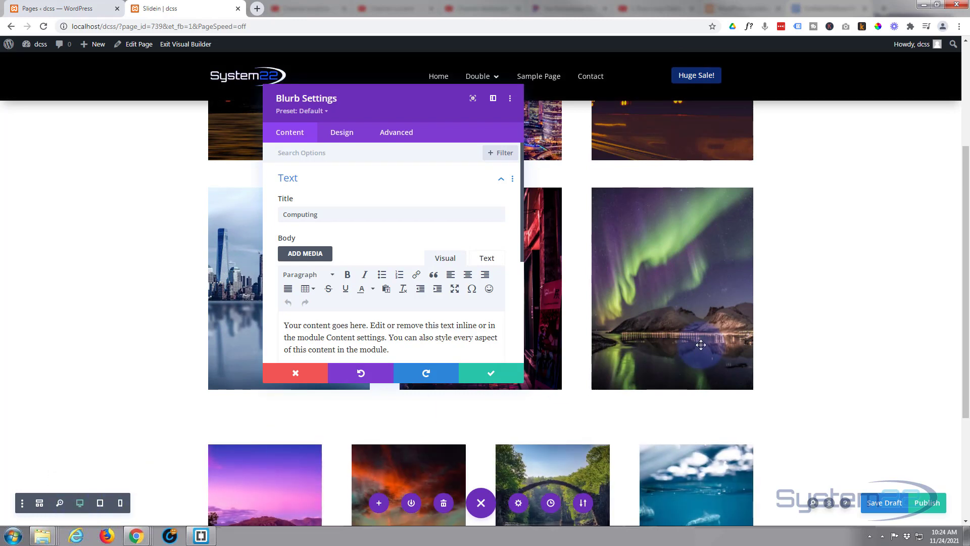
- Change the Computing blurb's right padding from 500px to 30px in Design > Spacing
click(348, 137)
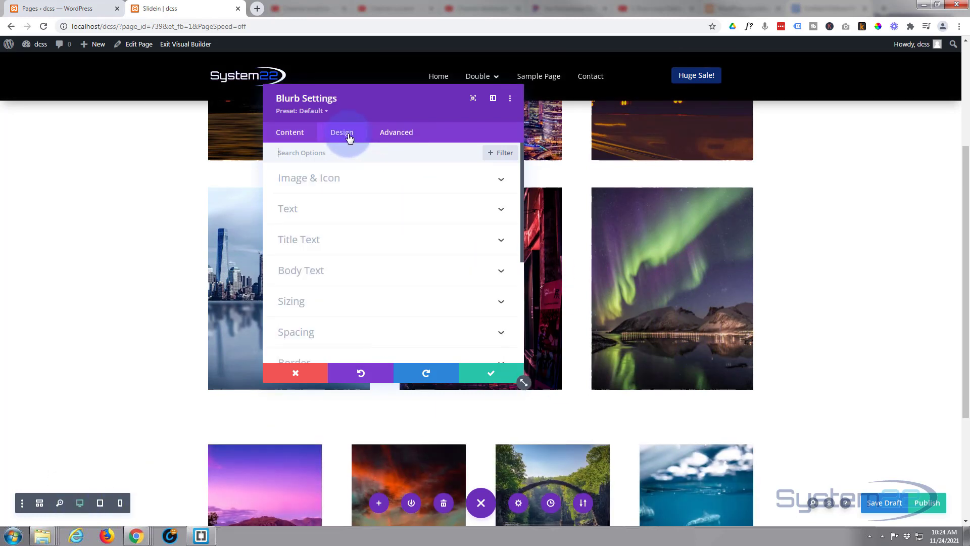
scroll(406, 262, down, 2)
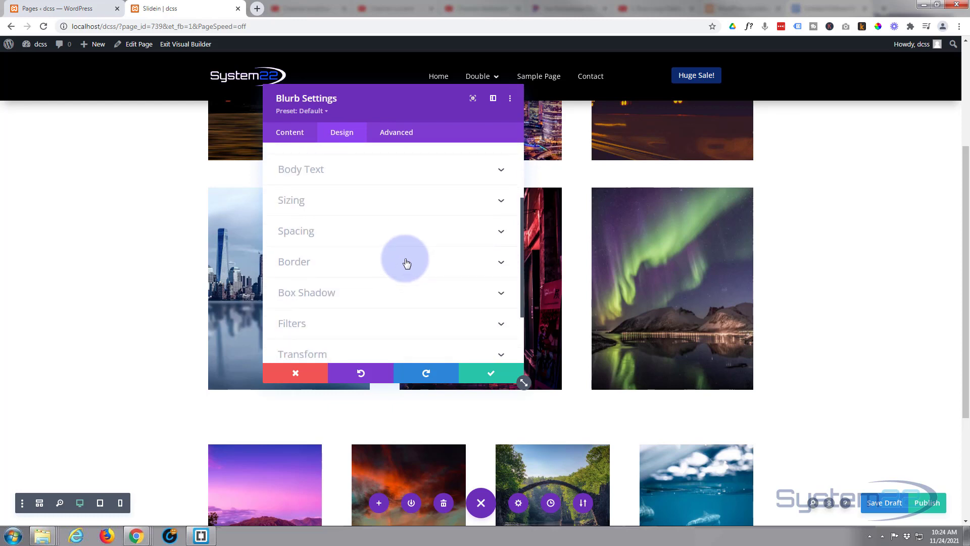
click(401, 229)
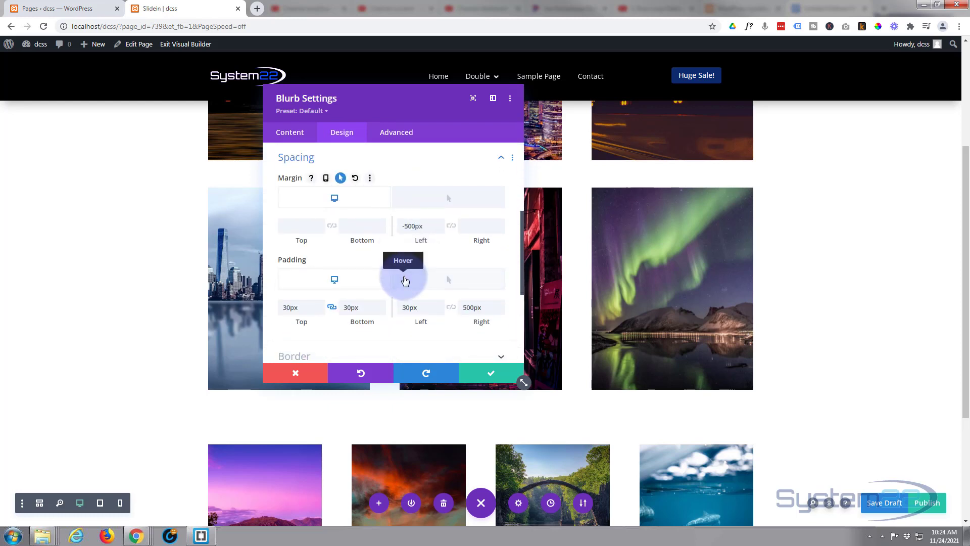
drag(439, 224, 390, 229)
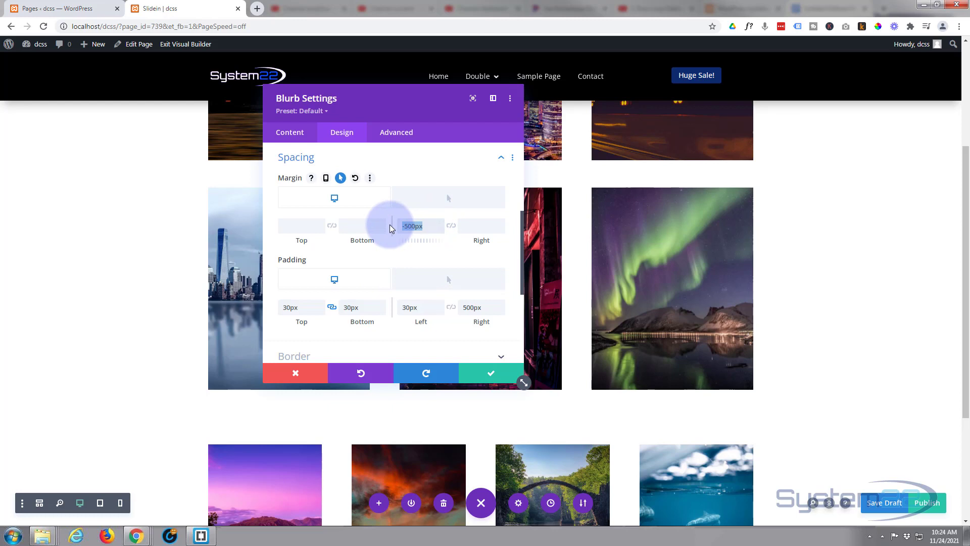
key(Right)
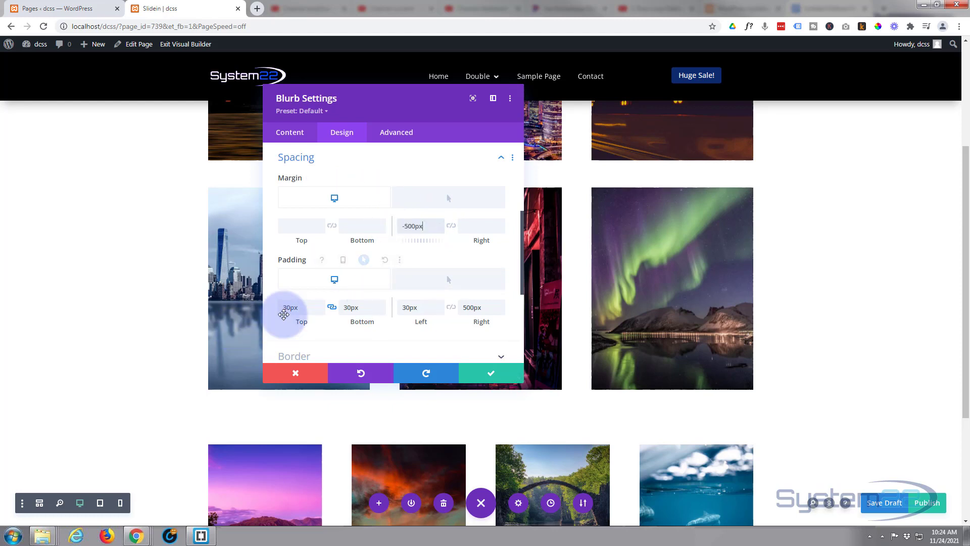
drag(464, 308, 482, 307)
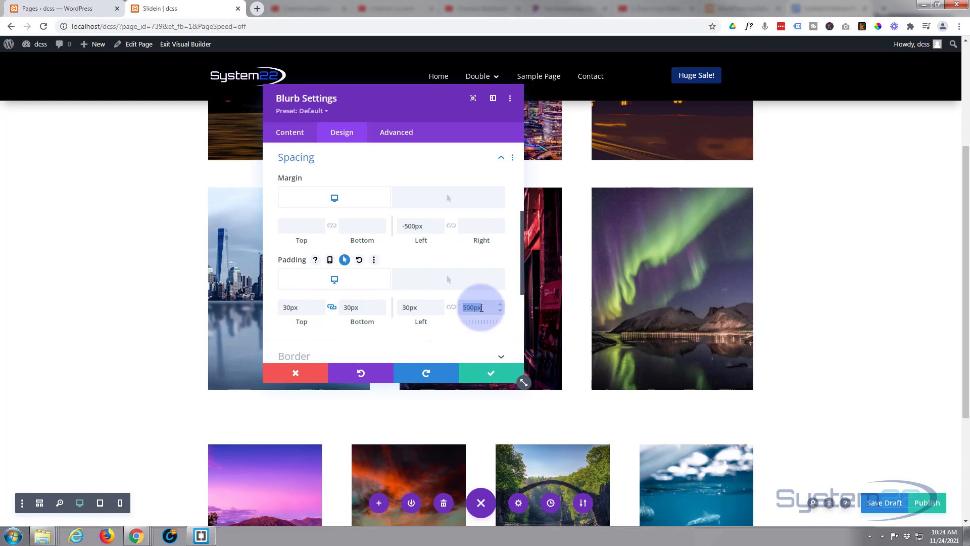
text(30px)
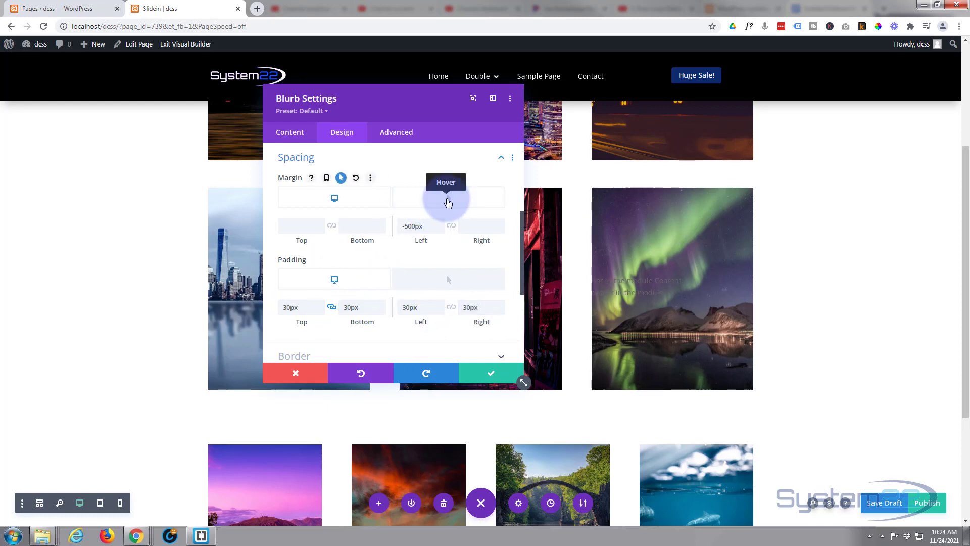
- Check the hover margins, then delete the -500px left margin in the normal state
click(448, 203)
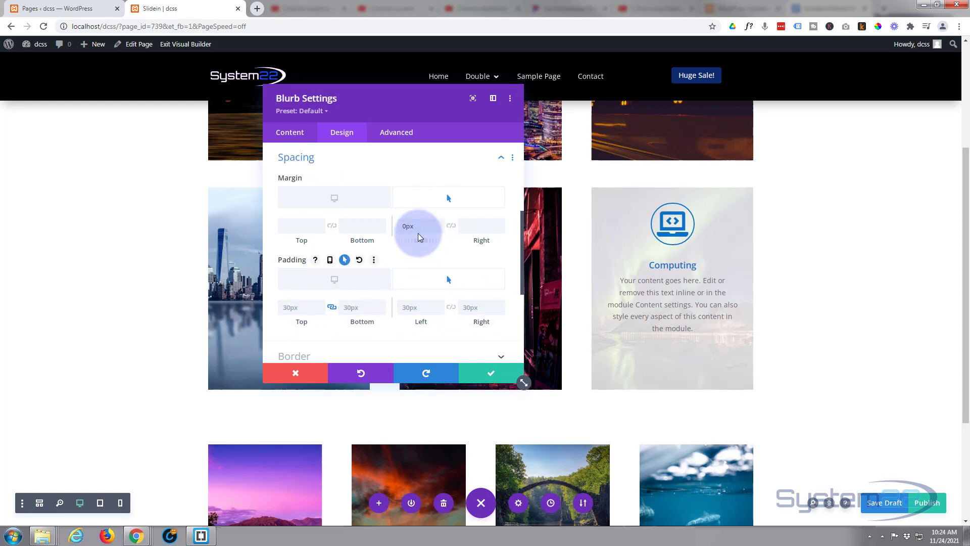
click(347, 201)
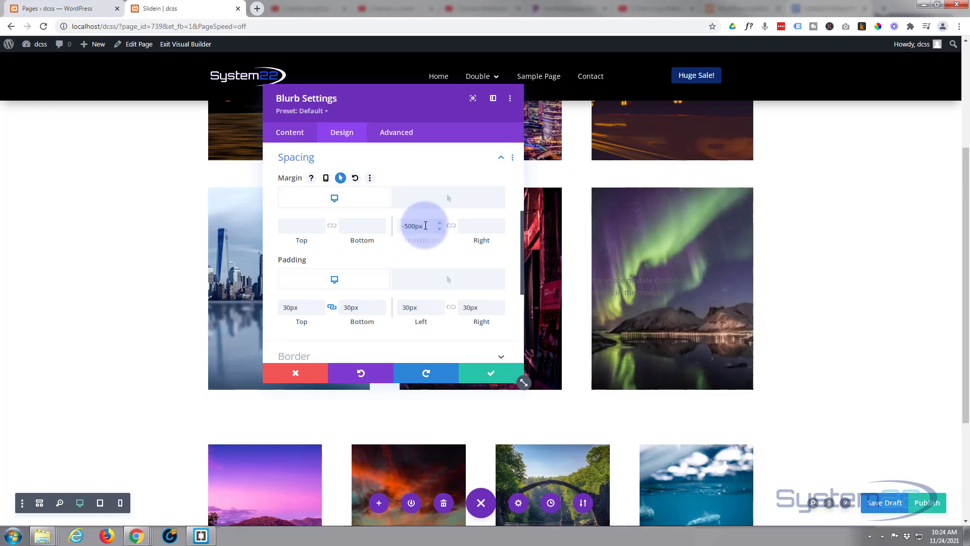
drag(412, 224, 381, 228)
key(BackSpace)
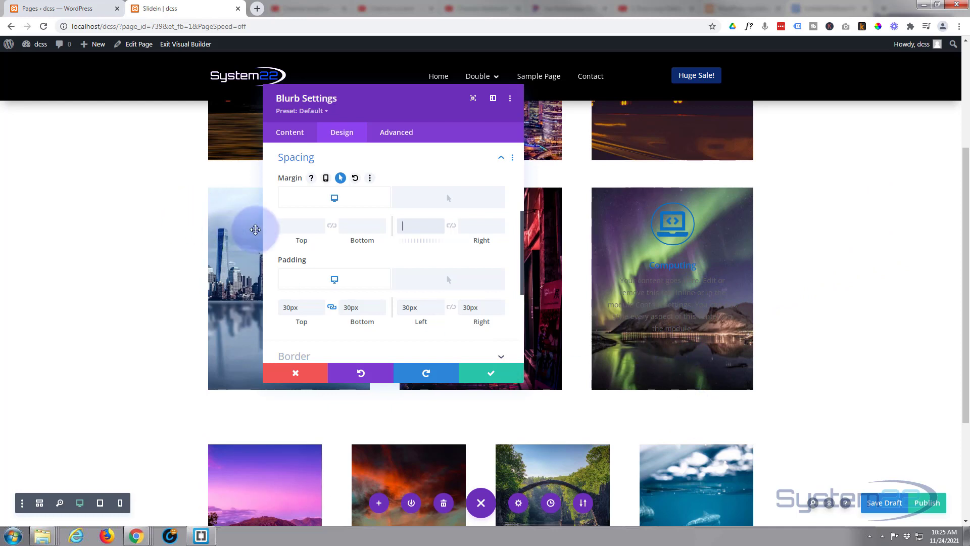
- Give the Computing blurb a white background at about 0.78 opacity, rgba(255,255,255,0.78)
click(288, 134)
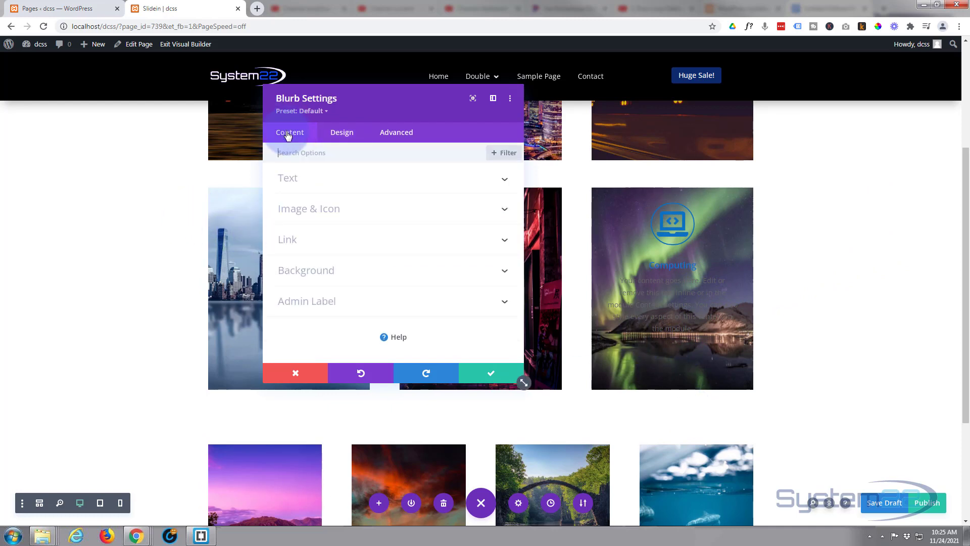
click(340, 271)
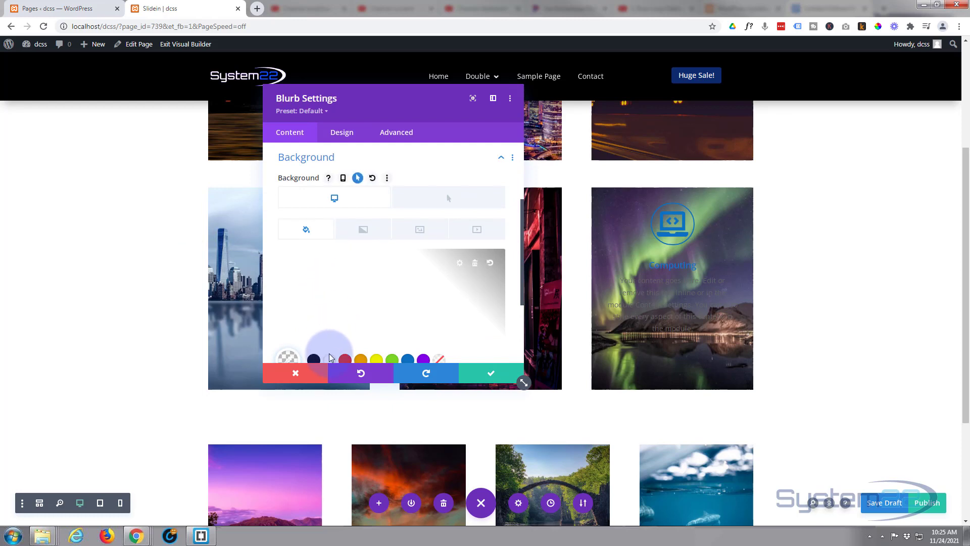
click(330, 359)
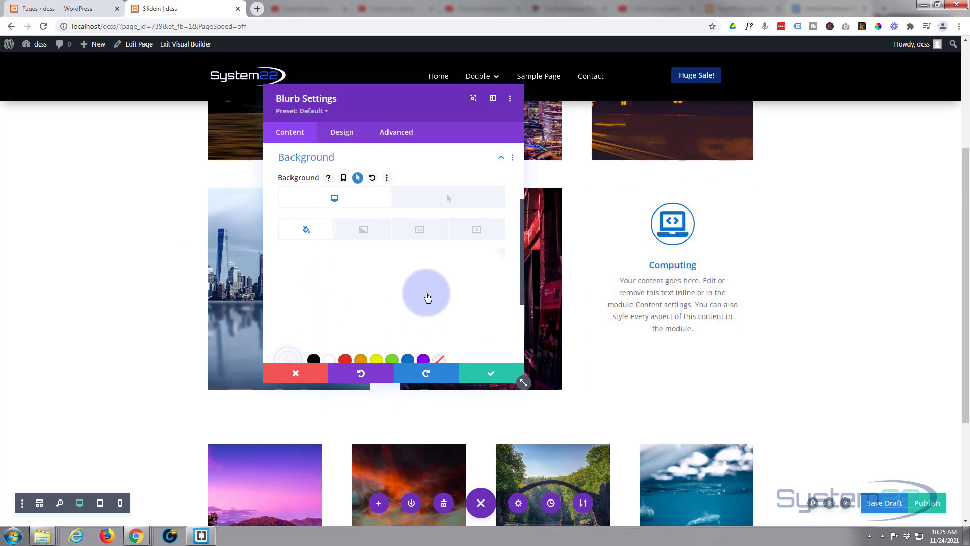
click(427, 298)
click(491, 265)
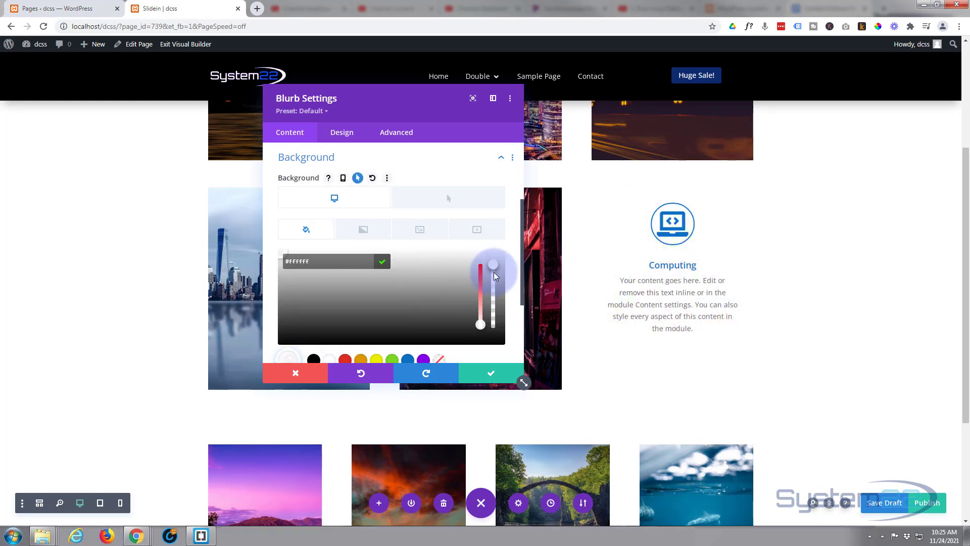
click(494, 273)
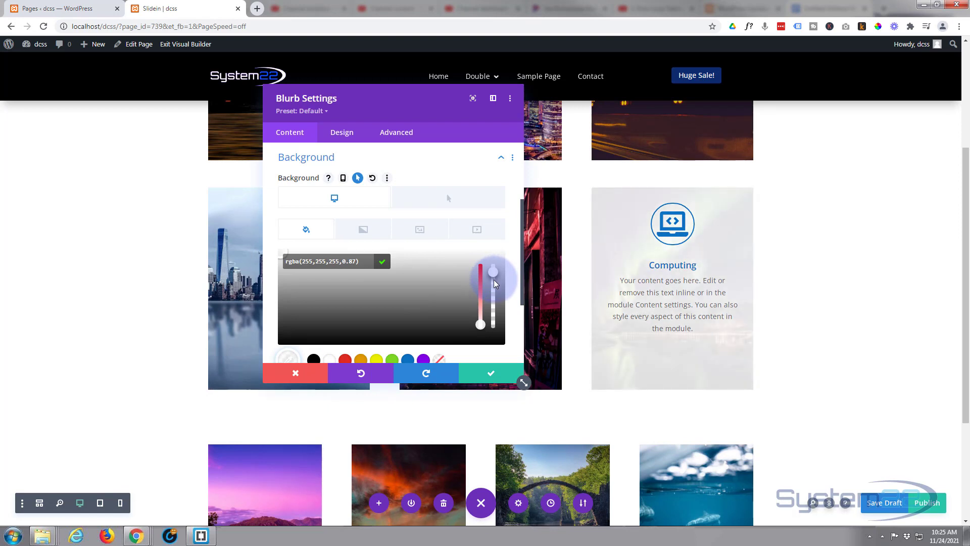
drag(495, 287, 495, 286)
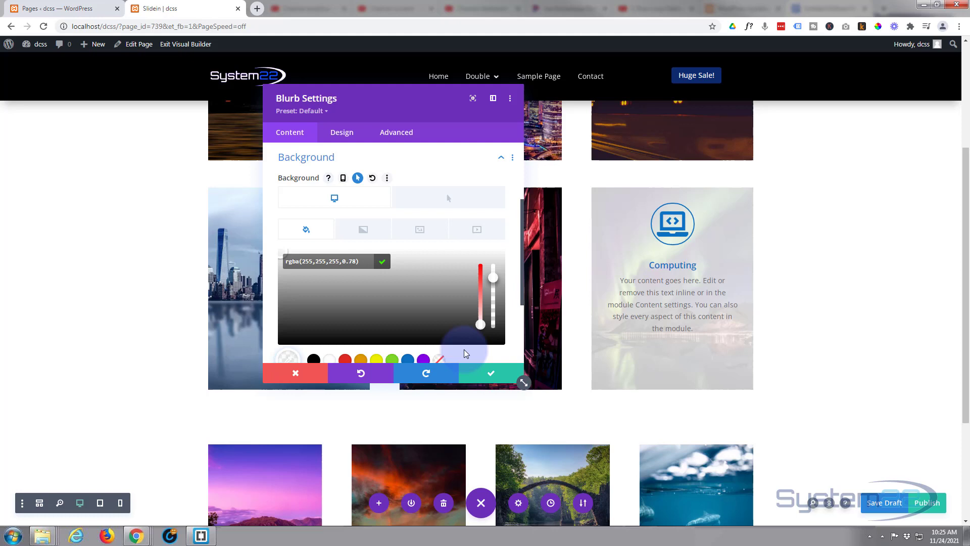
- Enter -400px as the Computing blurb's top margin under Design > Spacing
click(341, 134)
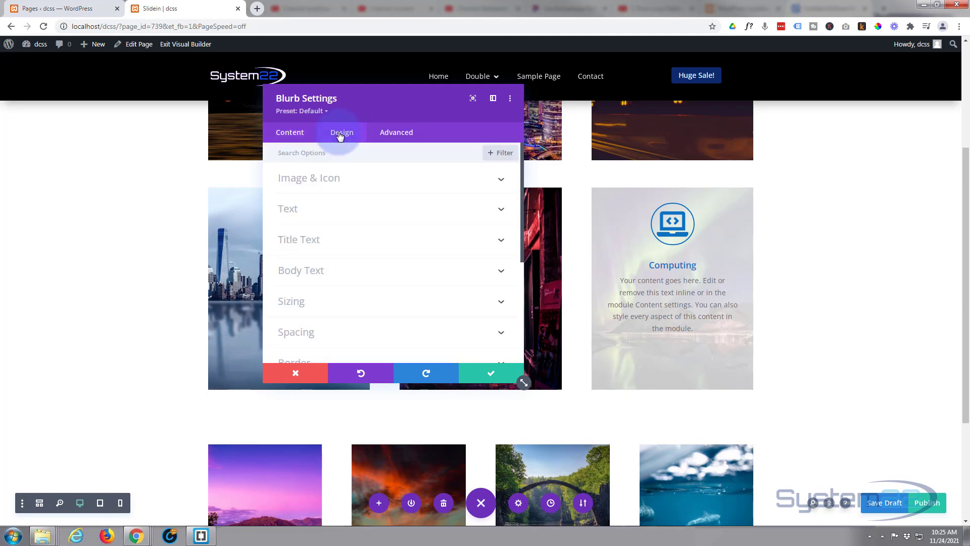
click(348, 332)
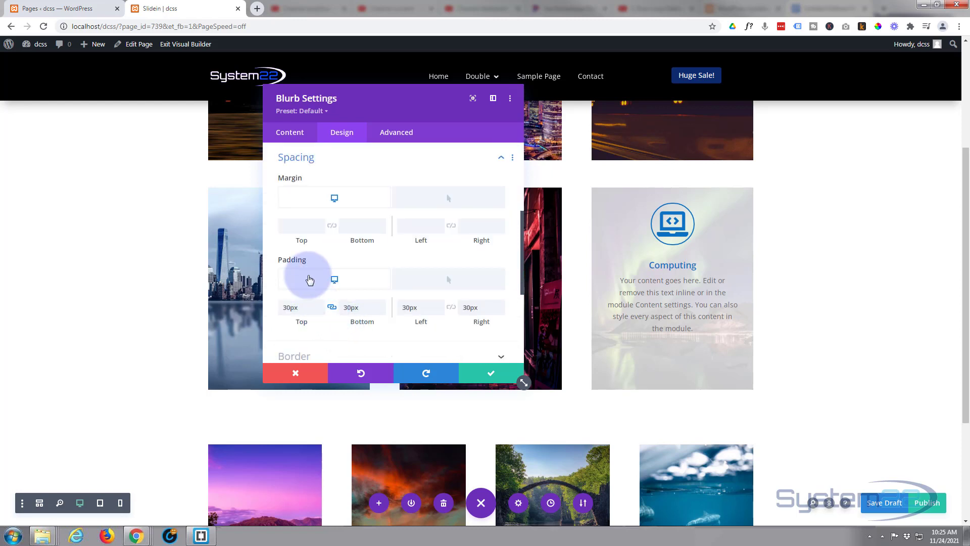
mouse_move(297, 229)
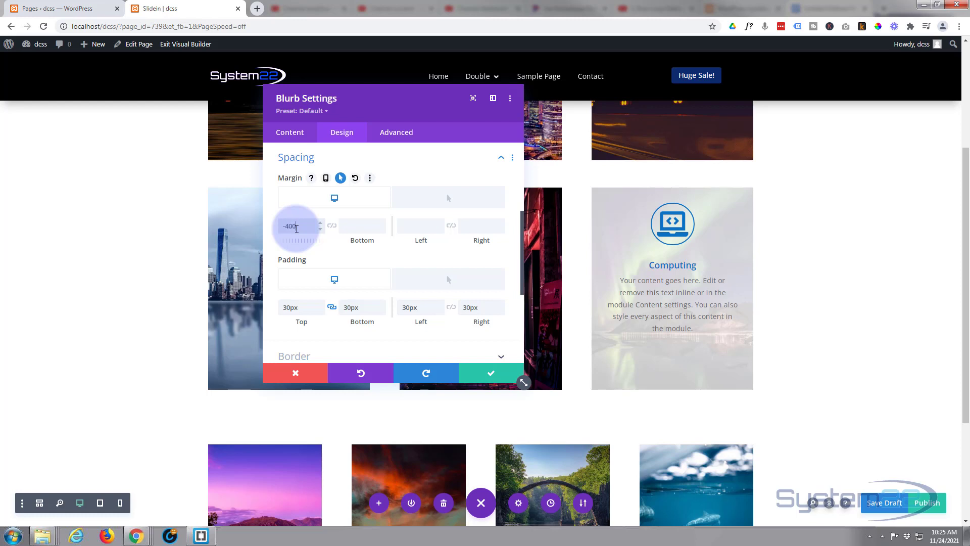
text(px)
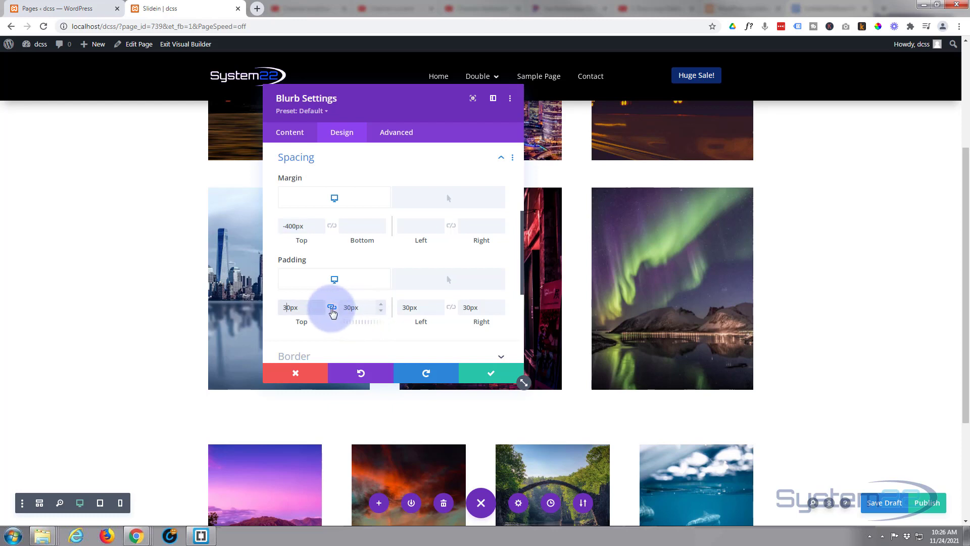
- Unlink top and bottom padding and change the bottom padding value to 800px
click(331, 307)
drag(346, 308, 351, 311)
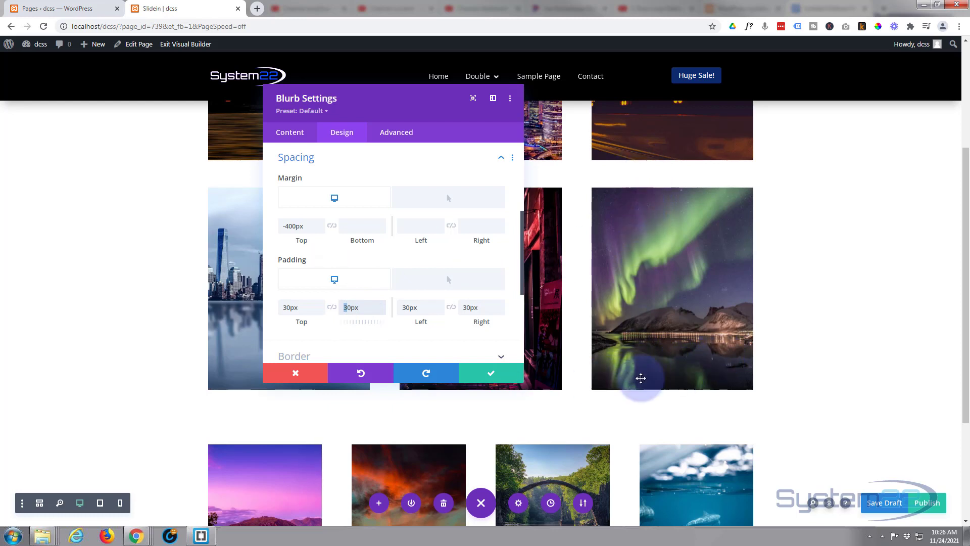
text(40)
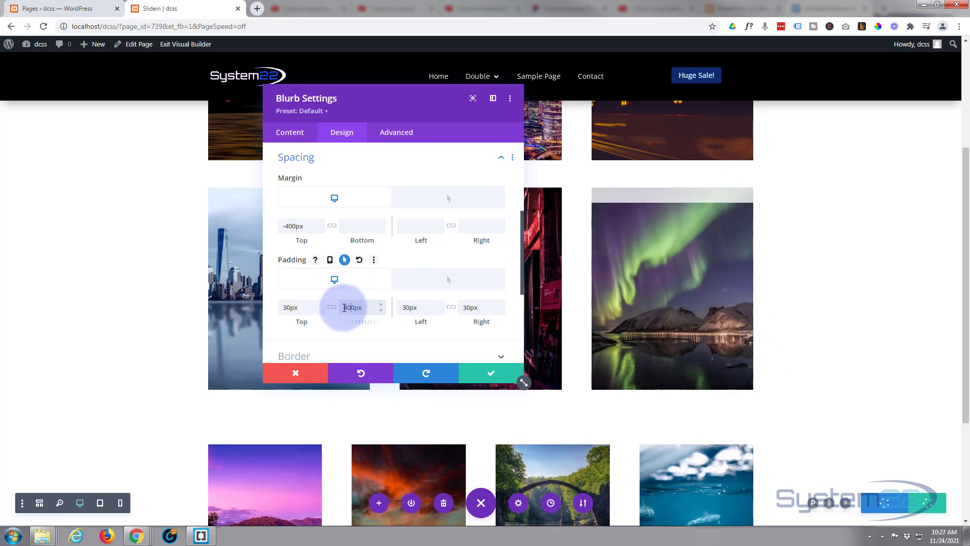
drag(344, 308, 348, 307)
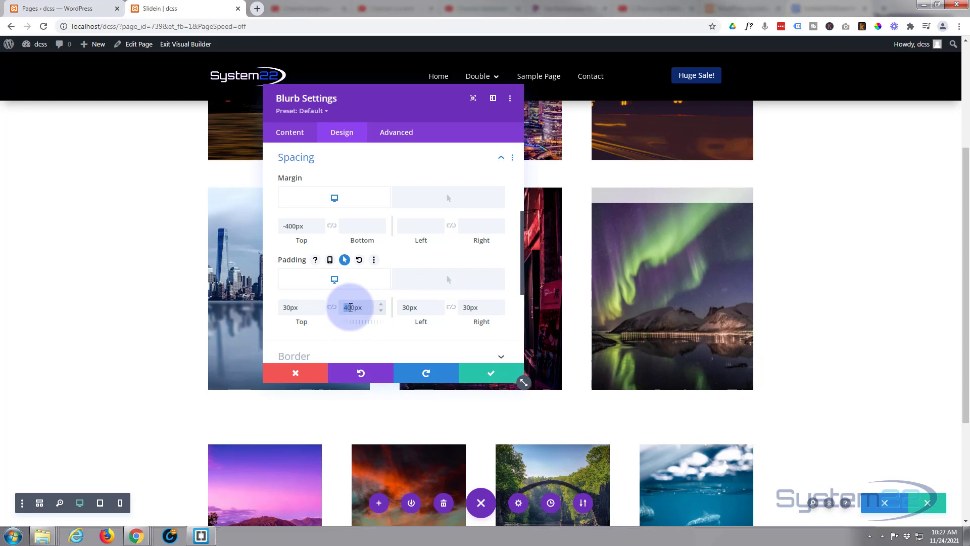
text(7)
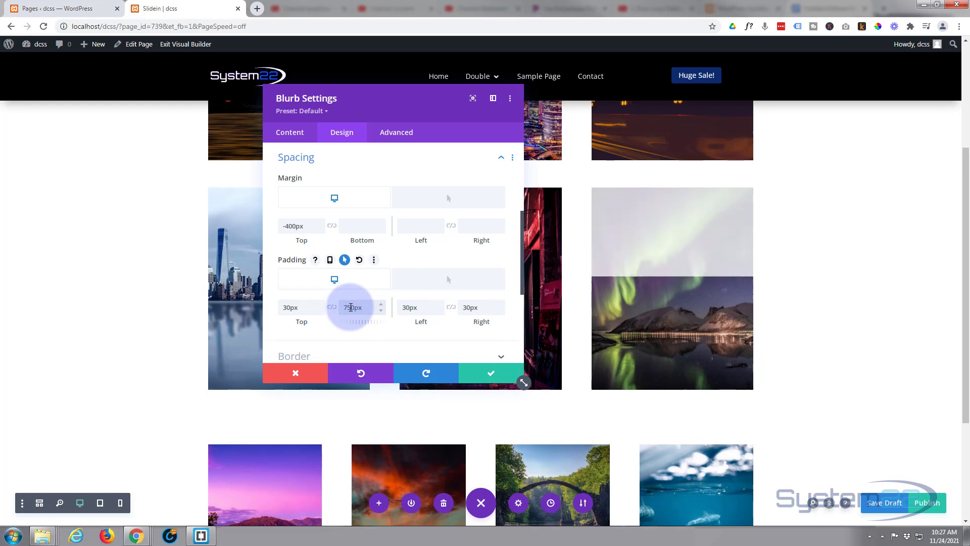
text(5)
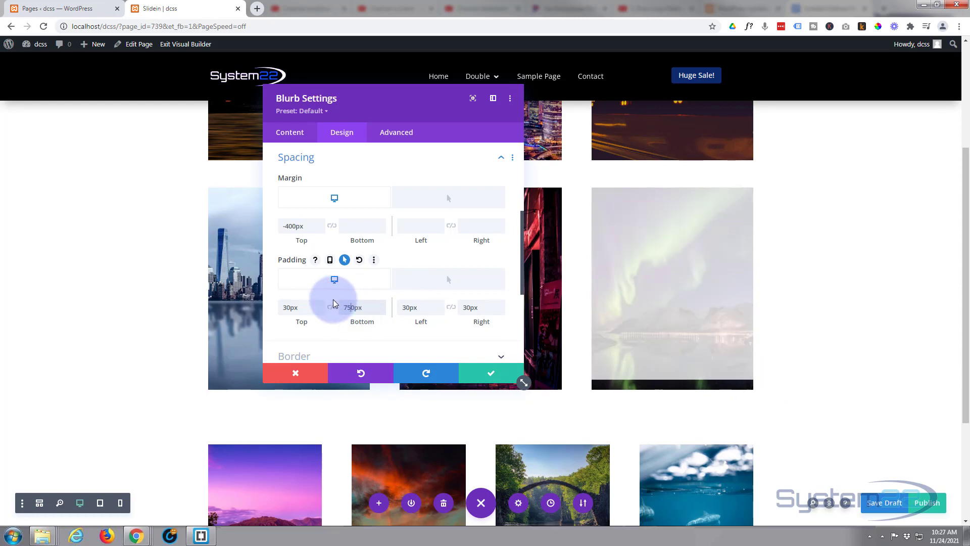
drag(343, 307, 351, 307)
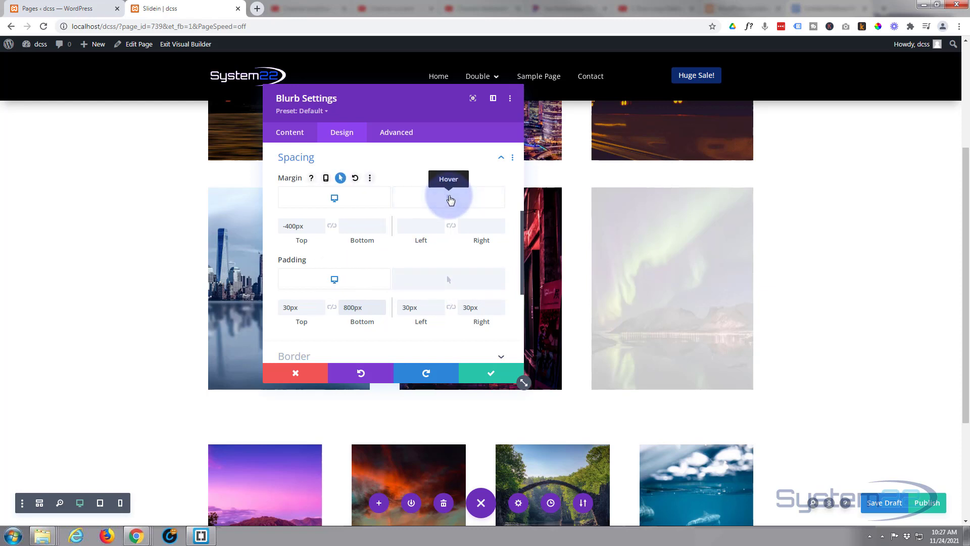
- Set the Computing blurb's hover top margin to 0px so it covers the aurora image
click(450, 199)
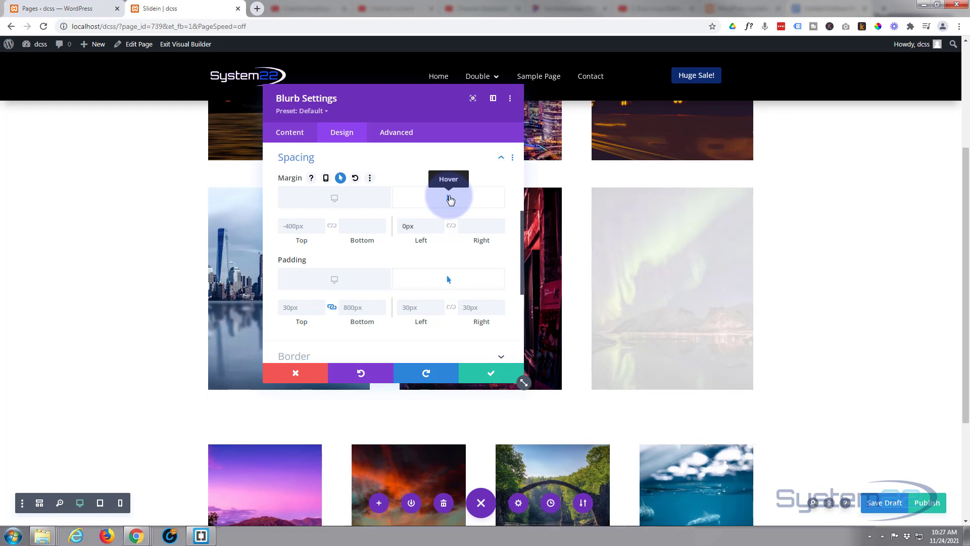
click(288, 225)
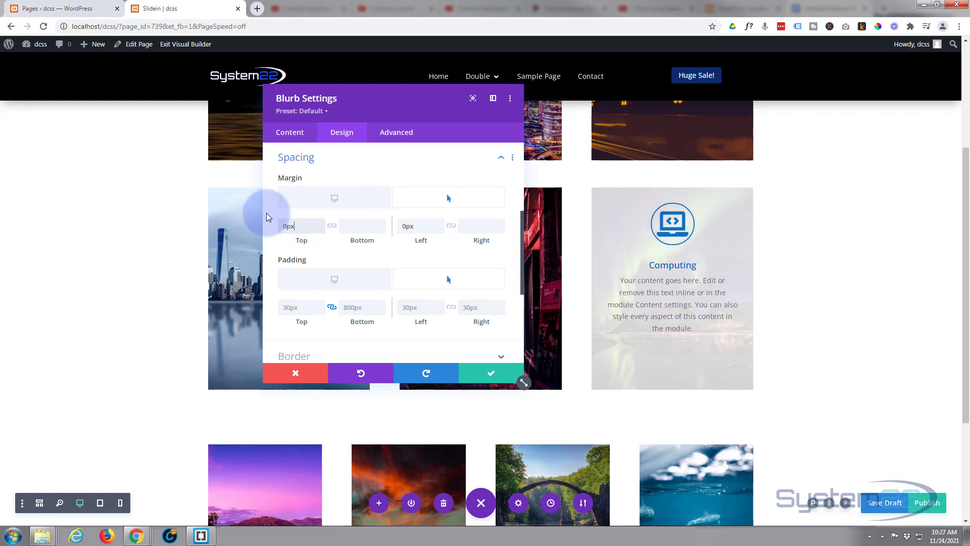
click(343, 307)
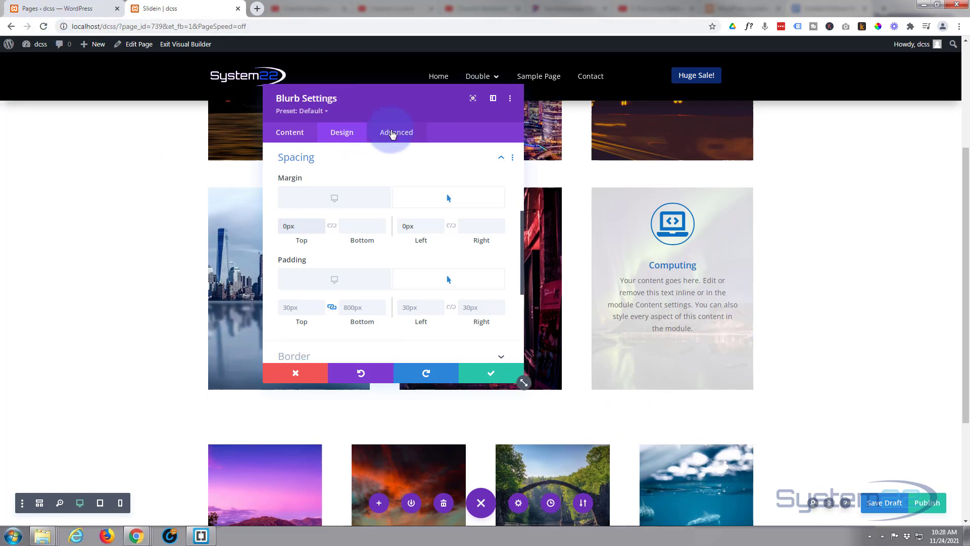
- Give the Computing blurb a 700ms transition, 0ms delay and an Ease-In-Out speed curve
click(395, 135)
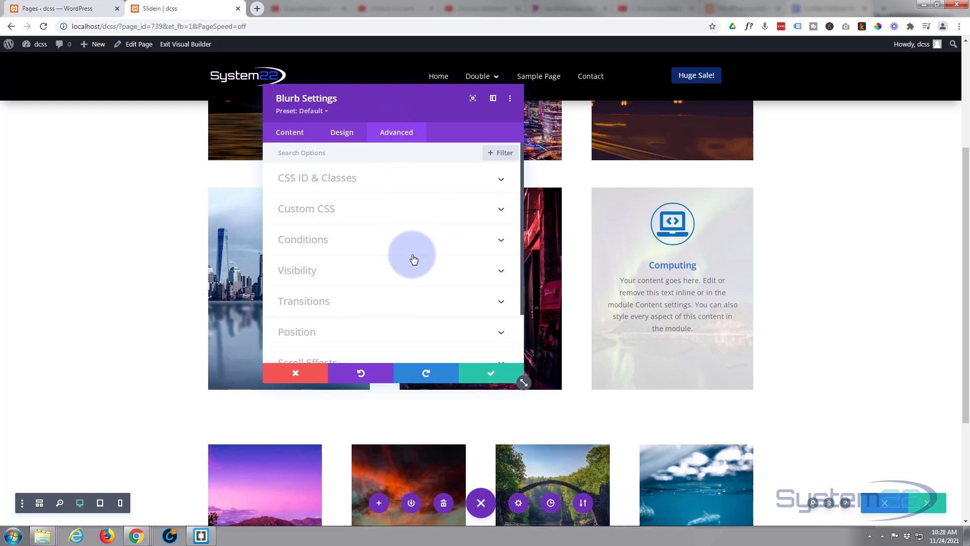
click(408, 299)
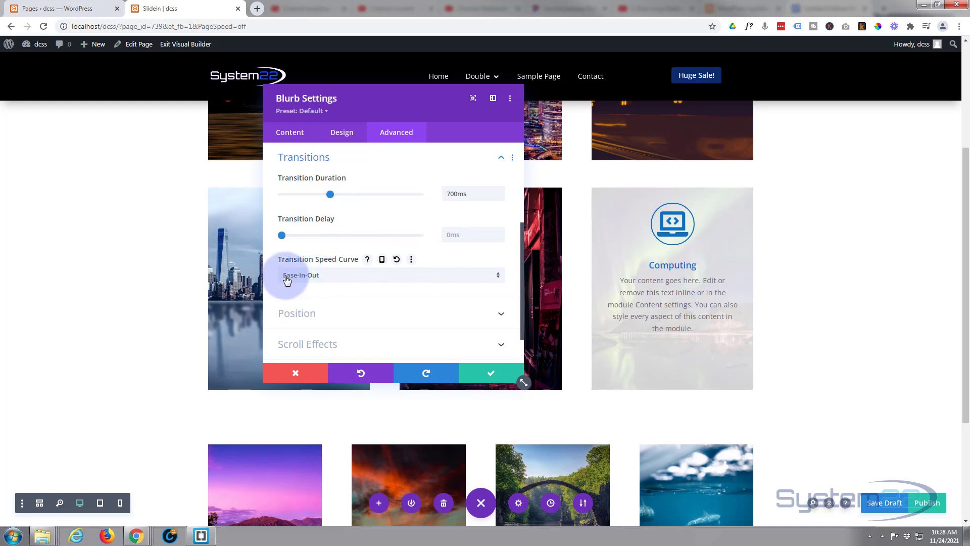
click(349, 277)
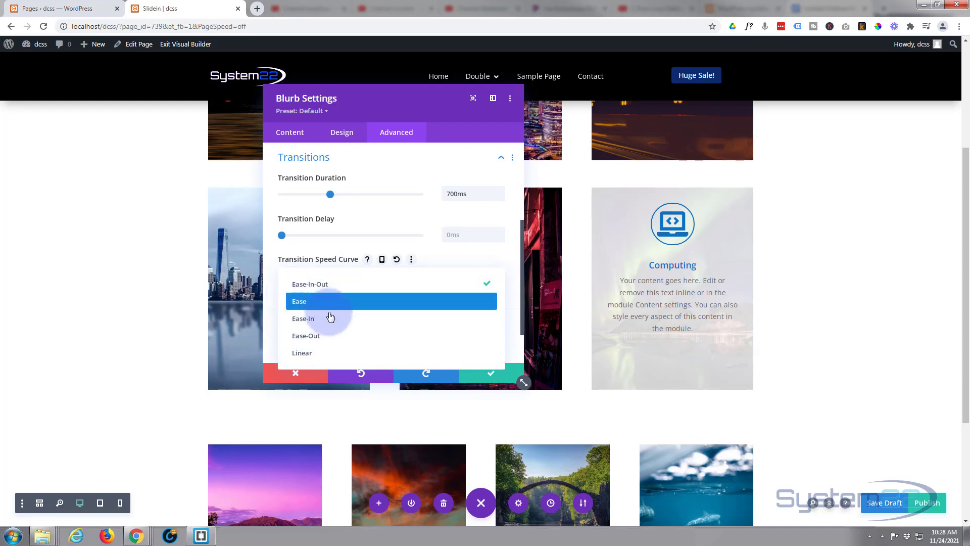
click(348, 286)
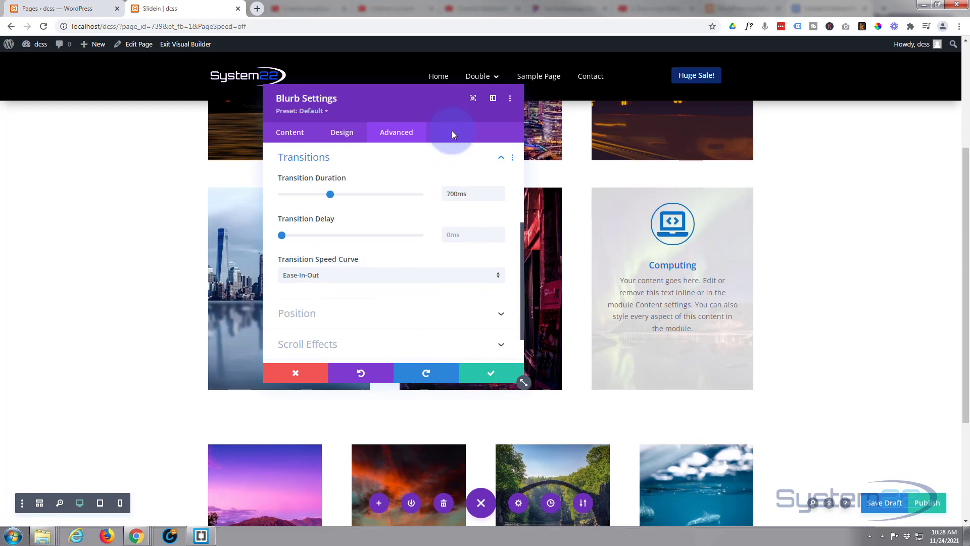
- Make the Computing blurb's desktop background Transparent, keep white for hover, and save the settings
click(292, 134)
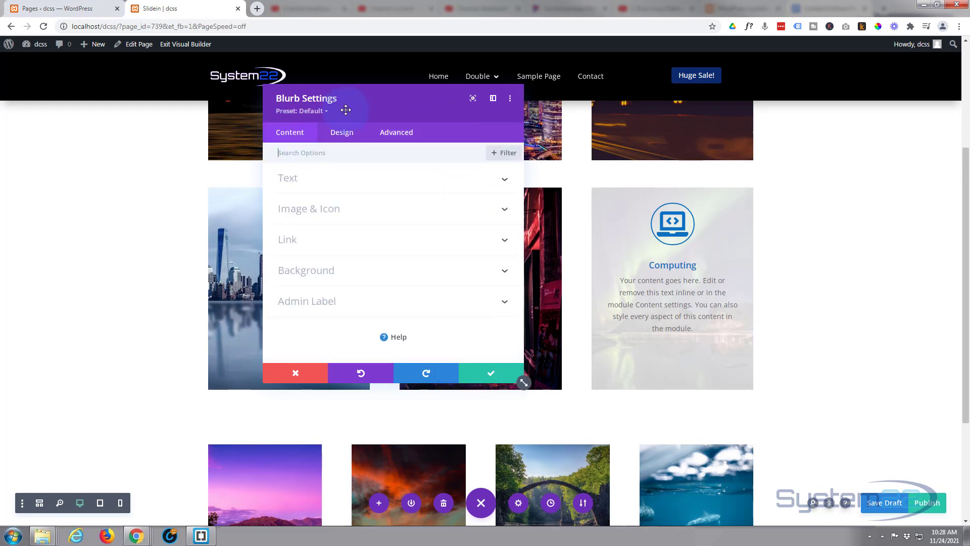
drag(351, 114, 428, 124)
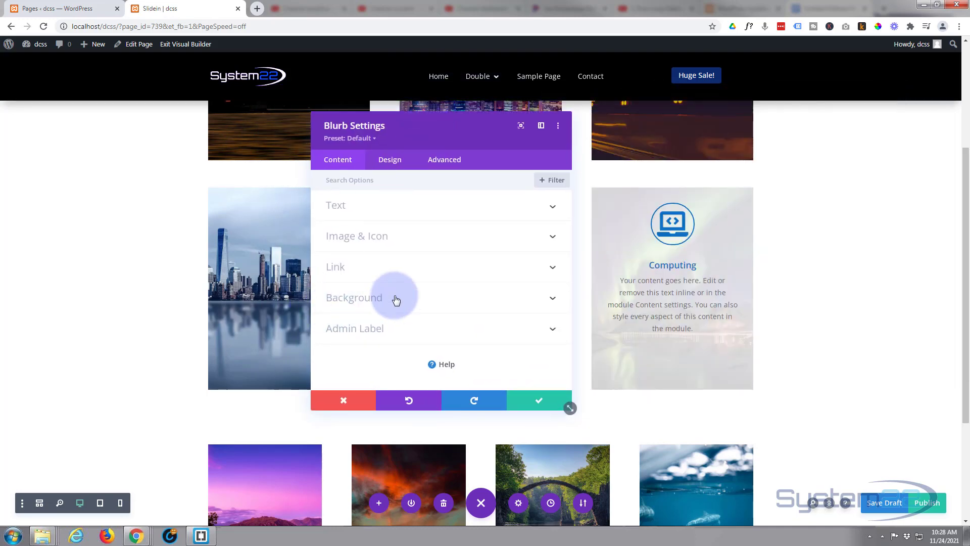
click(426, 298)
click(386, 227)
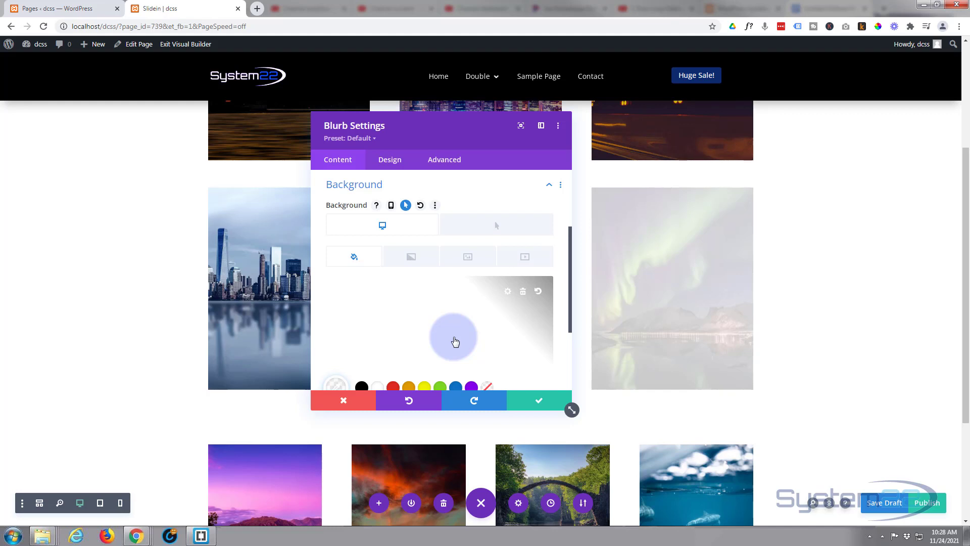
click(487, 385)
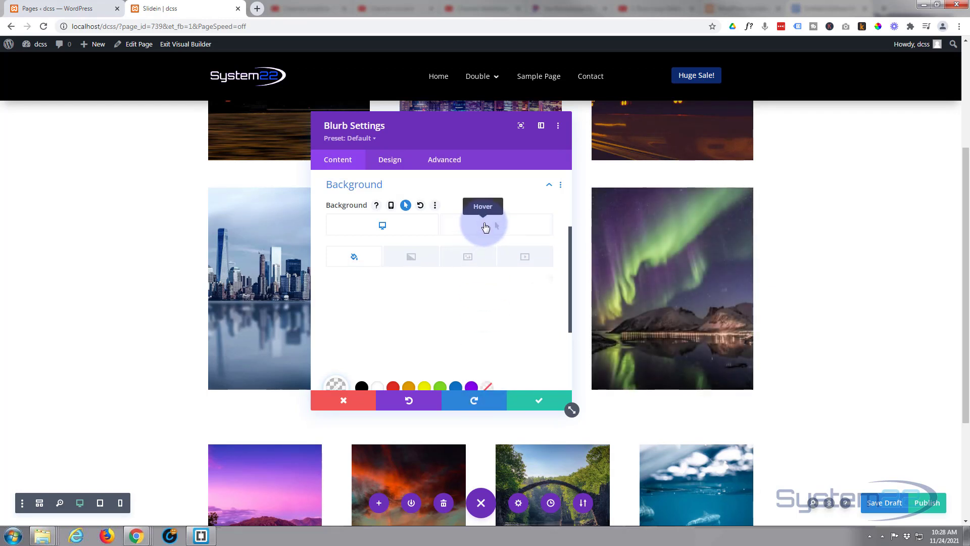
click(491, 227)
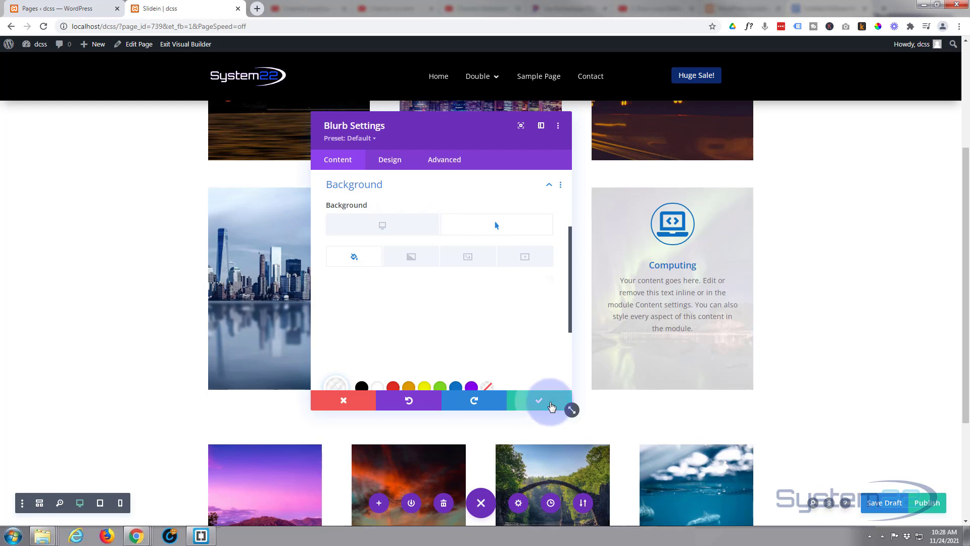
click(551, 406)
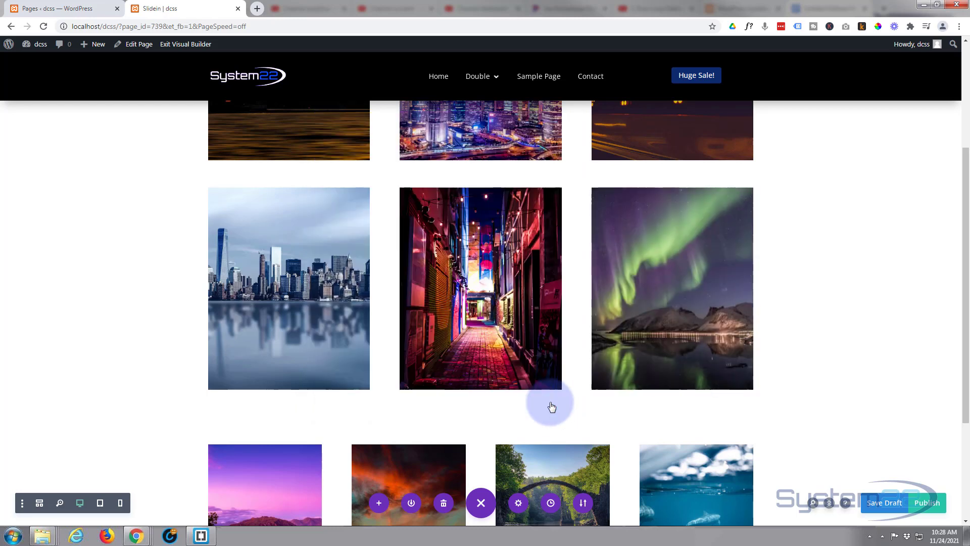
- Save the page as a draft and exit the Visual Builder to the live page
click(871, 505)
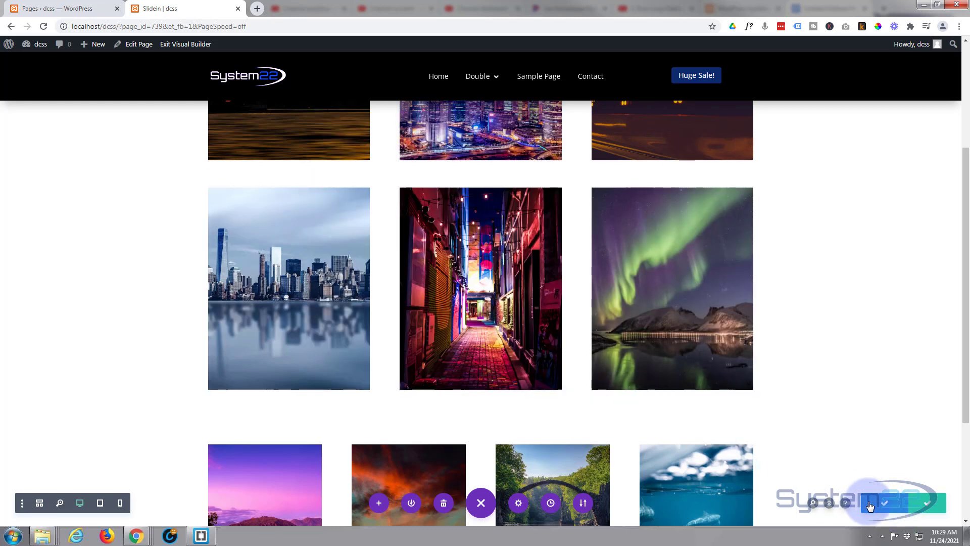
click(182, 46)
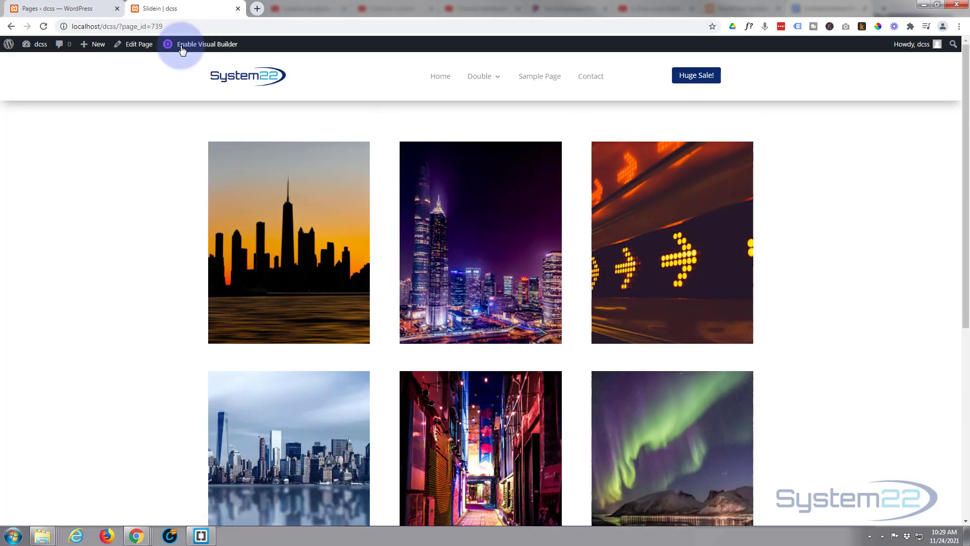
scroll(144, 230, down, 2)
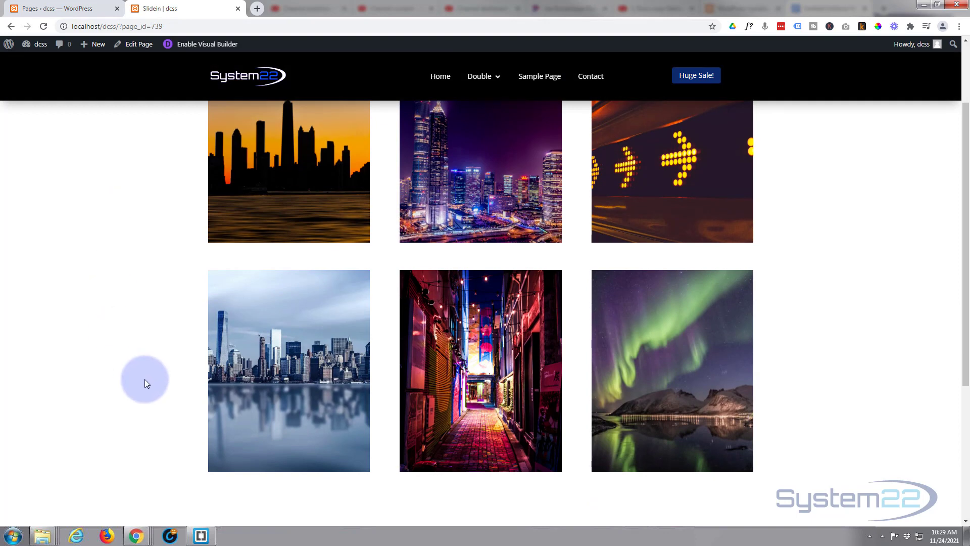
- Test each image tile, confirming the translucent Computing blurb drops over the aurora photo
mouse_move(282, 402)
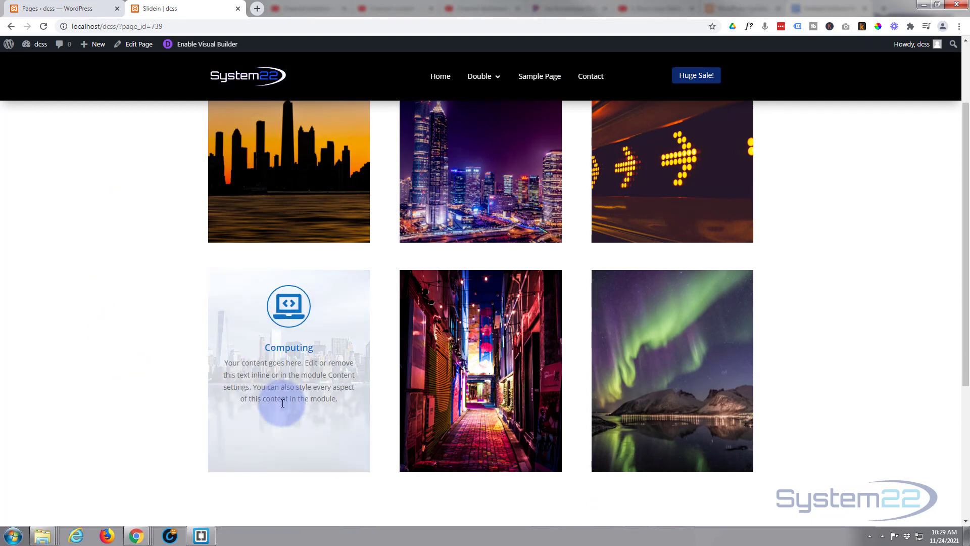
mouse_move(501, 410)
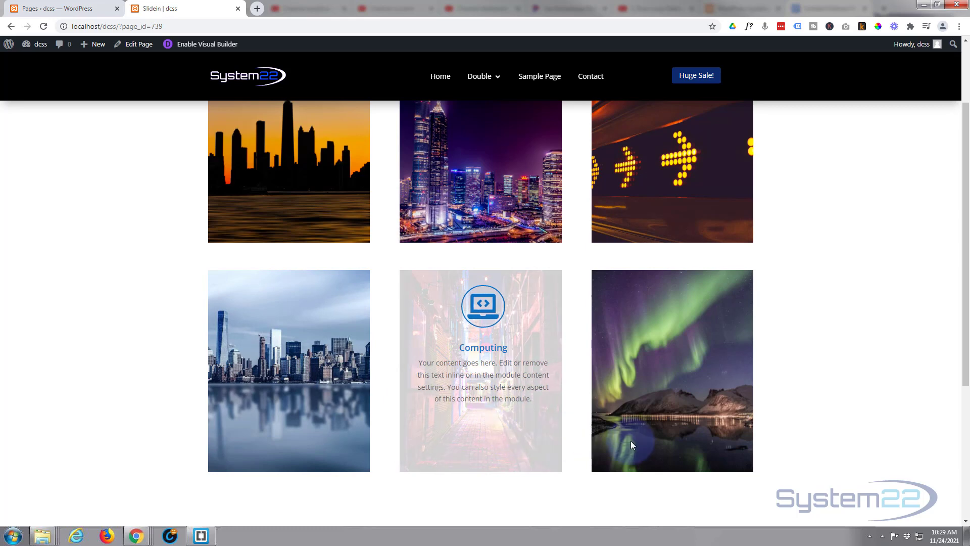
mouse_move(648, 442)
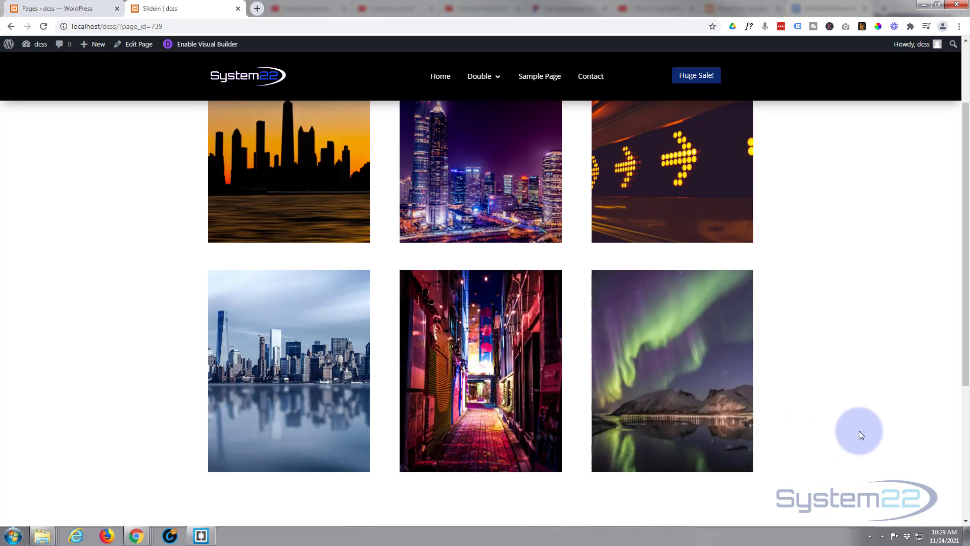
mouse_move(704, 433)
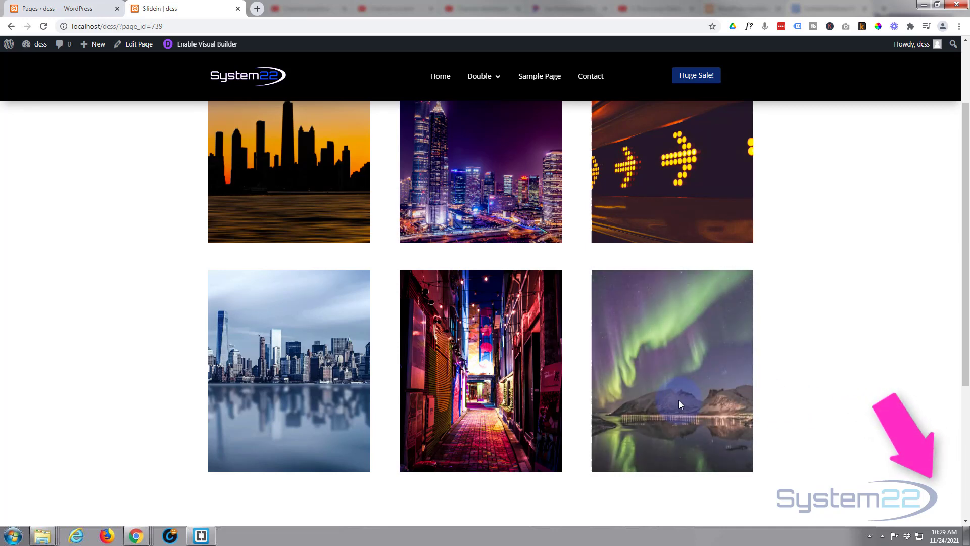
mouse_move(680, 400)
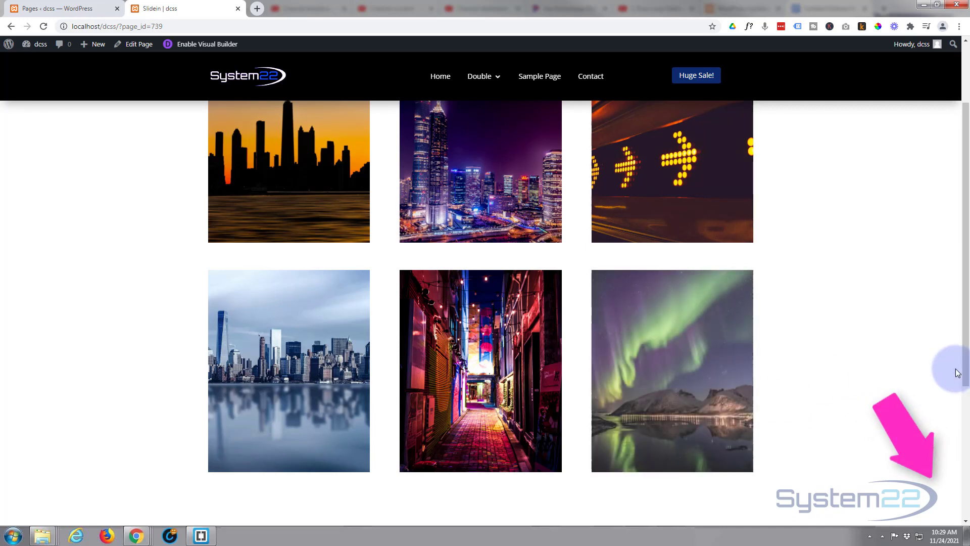
mouse_move(696, 377)
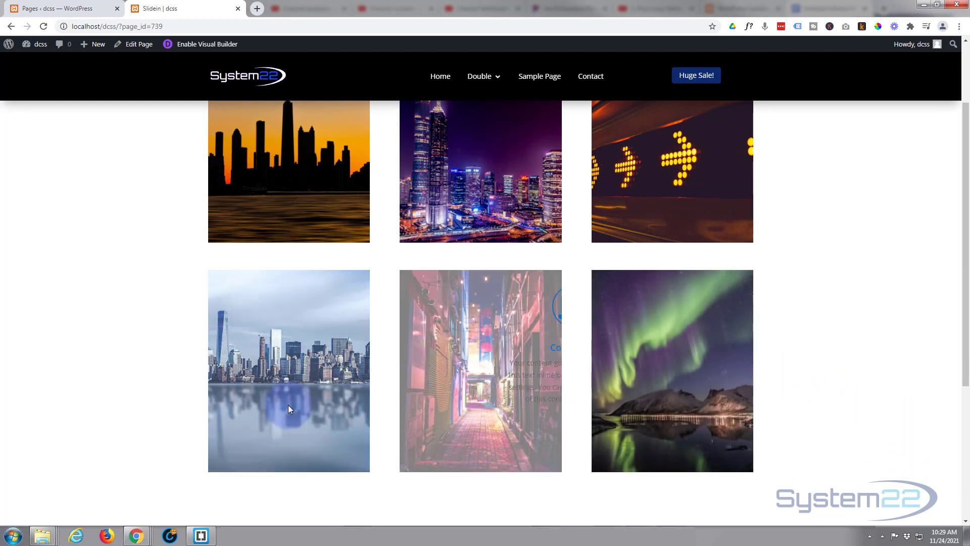
mouse_move(644, 408)
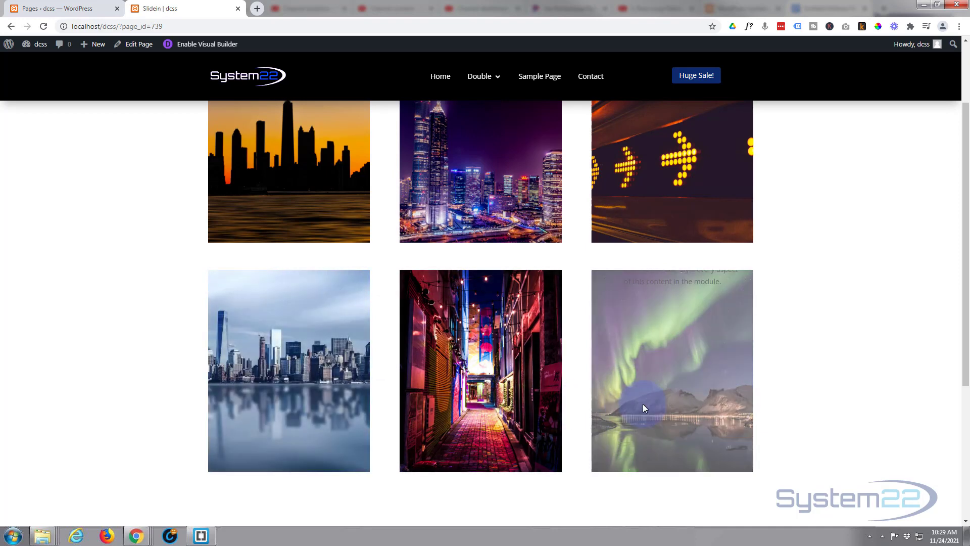